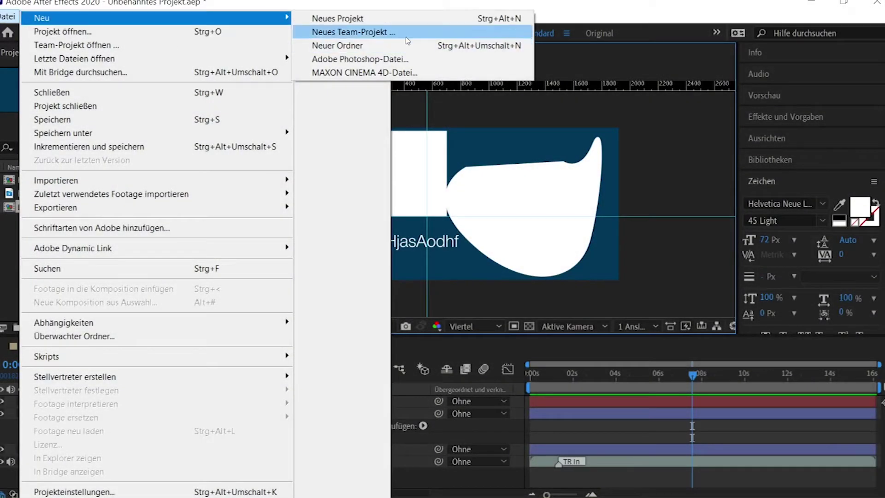
- Create a new project via Datei > Neu > Neues Projekt without saving the old one
{"action": "left_click", "coordinate": [405, 18]}
{"action": "left_click", "coordinate": [487, 272]}
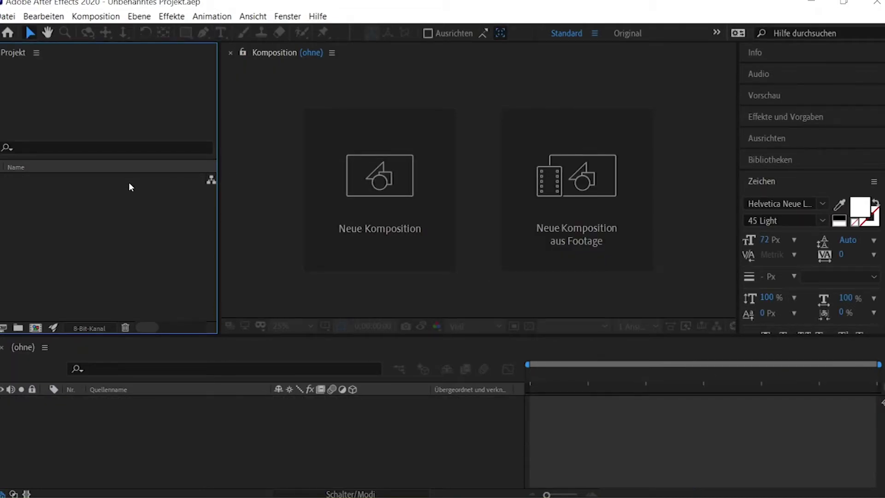
- From the Projekt panel's Importieren > Datei, select BeispielAnimation_Wasser_Tutorium_Test.ai
{"action": "right_click", "coordinate": [170, 215]}
{"action": "mouse_move", "coordinate": [267, 280]}
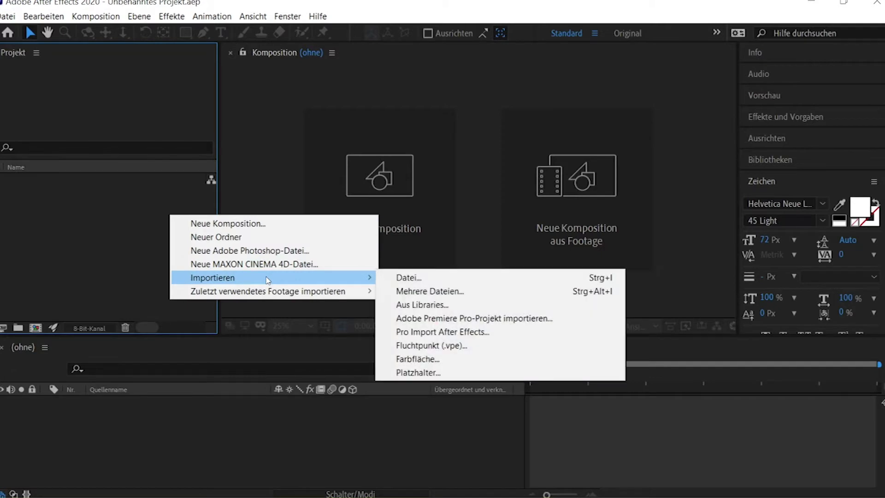
{"action": "left_click", "coordinate": [413, 276]}
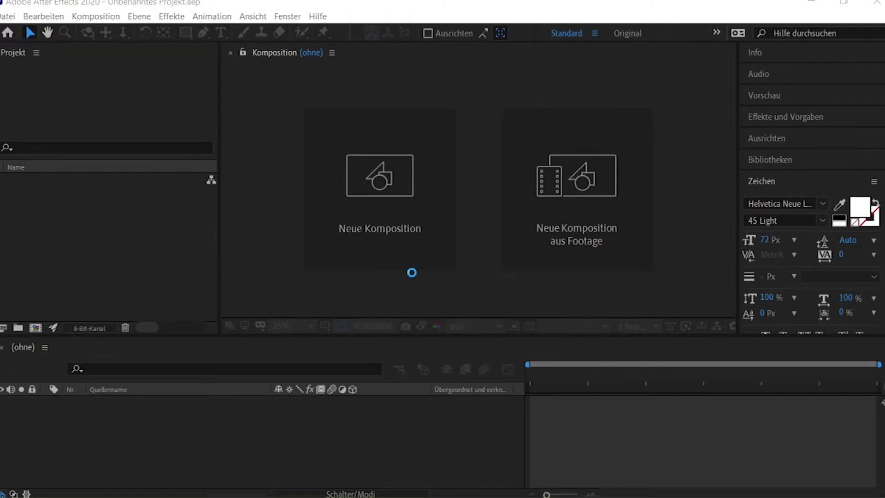
{"action": "scroll", "coordinate": [322, 207], "scroll_direction": "down", "scroll_amount": 3}
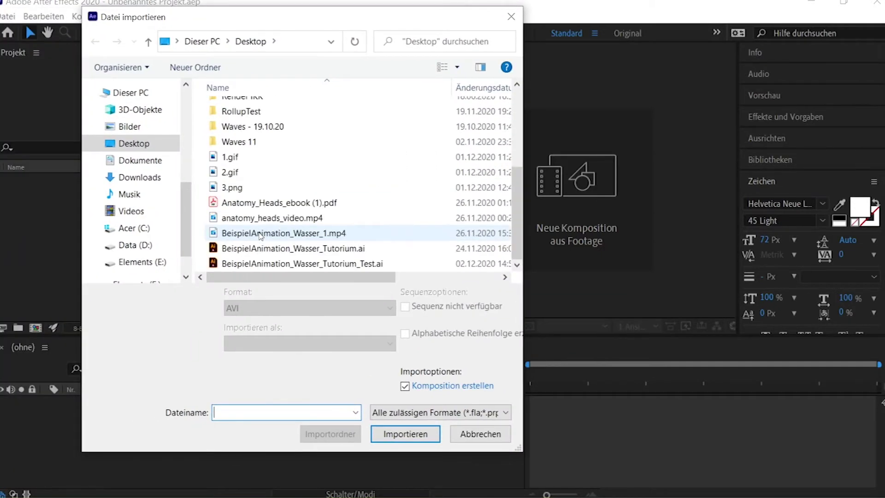
{"action": "left_click", "coordinate": [361, 263]}
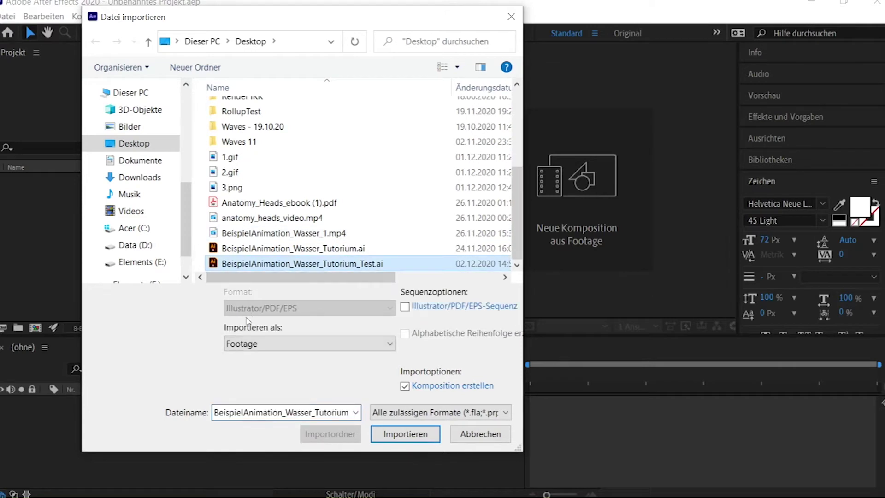
- Import the file as Komposition – Ebenengrößen beibehalten
{"action": "left_click", "coordinate": [273, 347]}
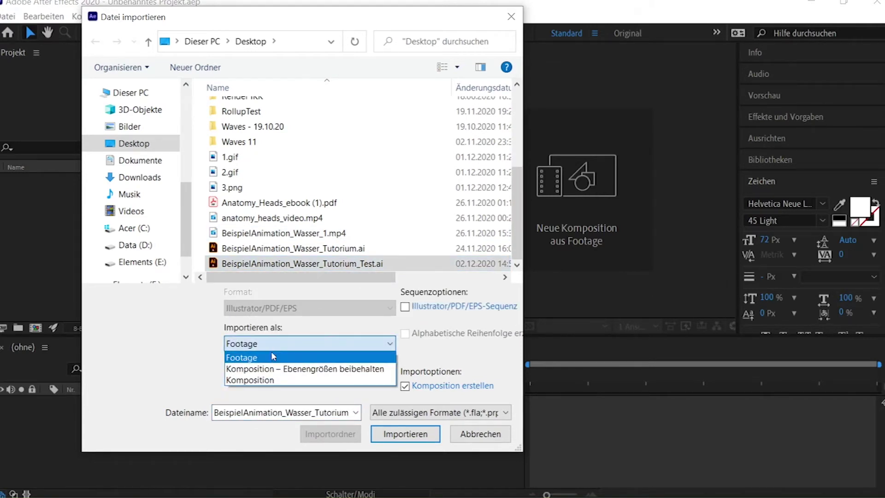
{"action": "left_click", "coordinate": [275, 342]}
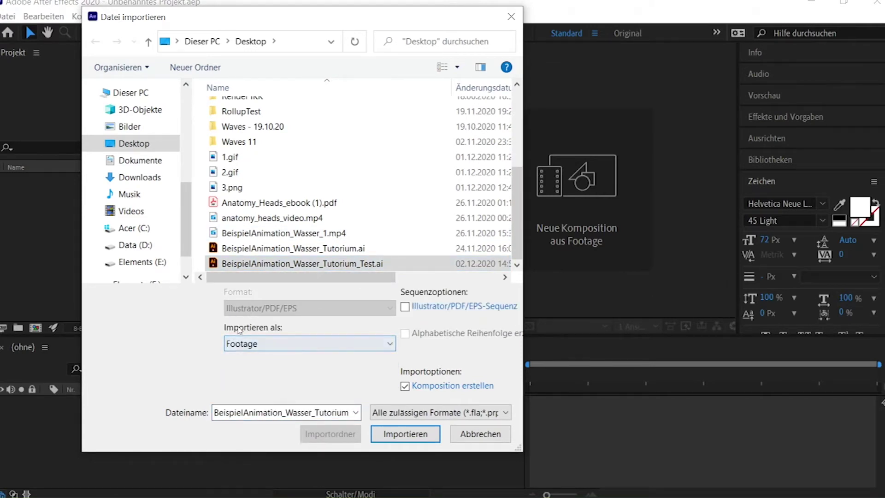
{"action": "left_click", "coordinate": [232, 343]}
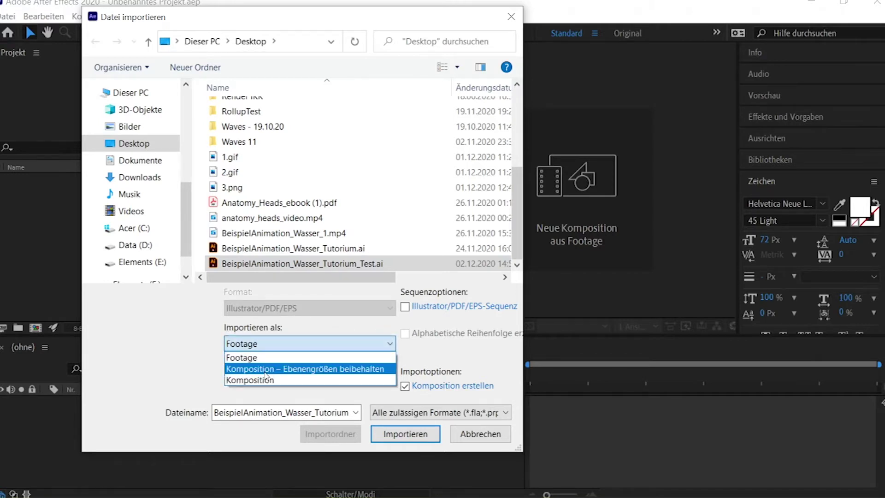
{"action": "left_click", "coordinate": [265, 370]}
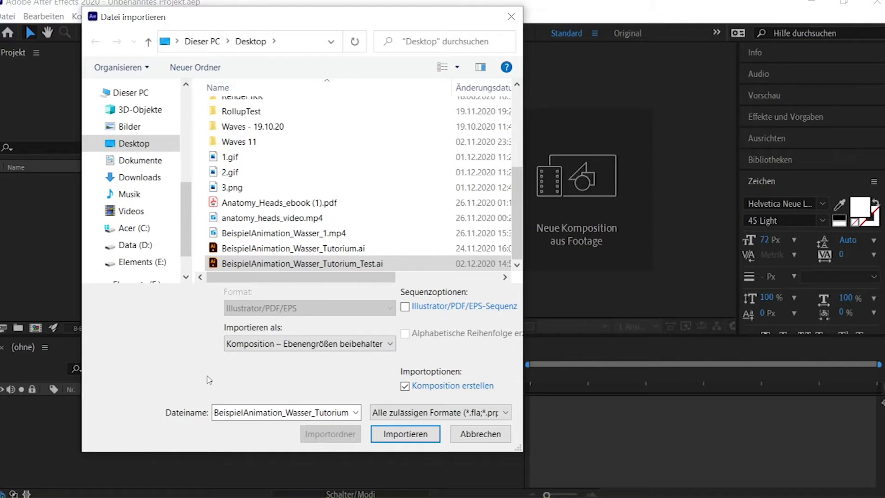
{"action": "left_click", "coordinate": [389, 436]}
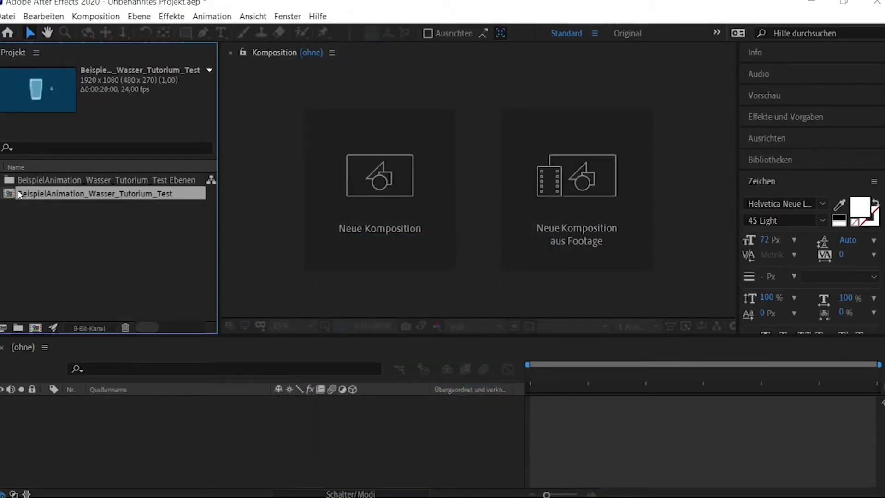
- Open the BeispielAnimation_Wasser_Tutorium_Test composition from the Projekt panel
{"action": "double_click", "coordinate": [80, 179]}
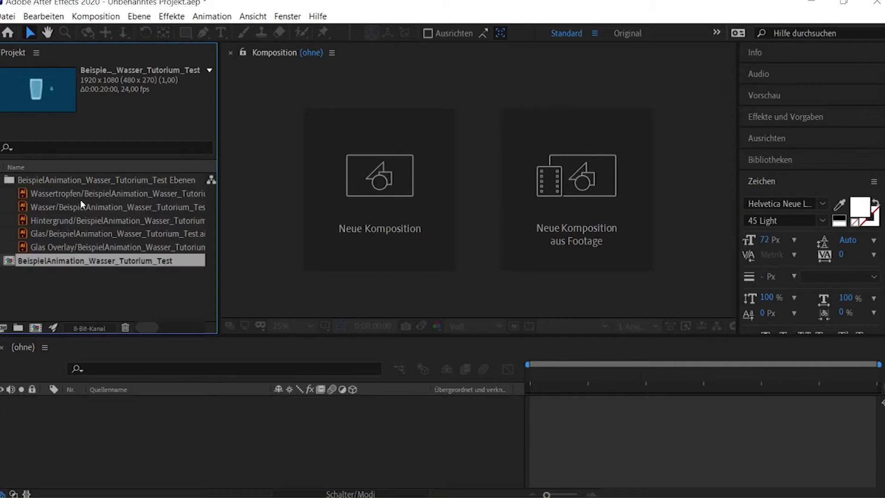
{"action": "left_click", "coordinate": [2, 180]}
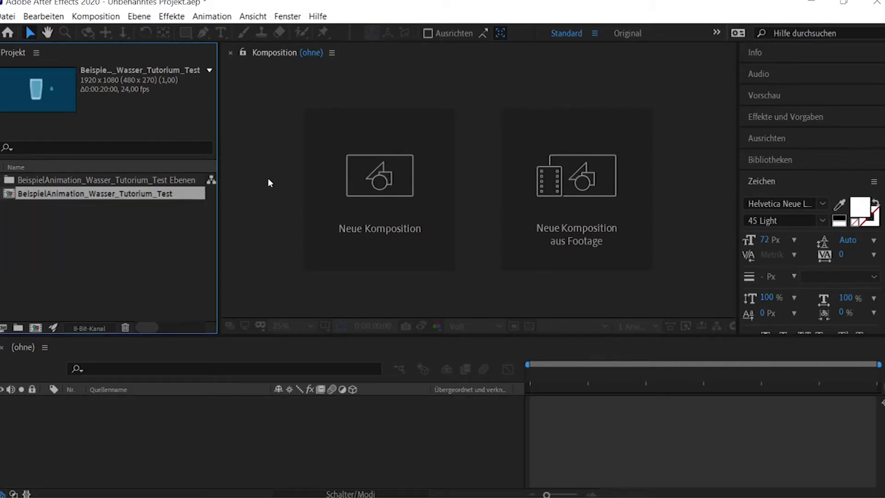
{"action": "double_click", "coordinate": [74, 193]}
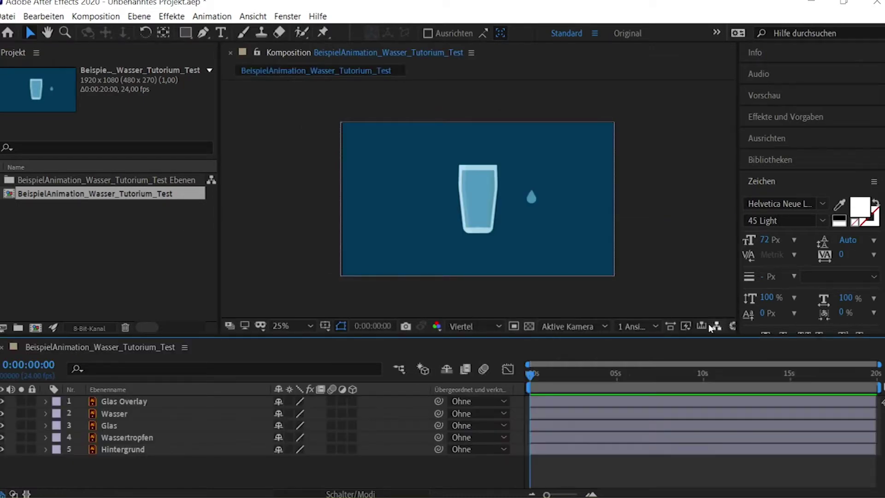
- Hide all five layers one by one, then make them all visible again
{"action": "left_click", "coordinate": [2, 401]}
{"action": "left_click", "coordinate": [2, 414]}
{"action": "left_click", "coordinate": [2, 425]}
{"action": "left_click", "coordinate": [2, 437]}
{"action": "left_click", "coordinate": [2, 449]}
{"action": "left_click", "coordinate": [2, 449]}
{"action": "left_click", "coordinate": [2, 436]}
{"action": "left_click", "coordinate": [2, 424]}
{"action": "left_click", "coordinate": [1, 413]}
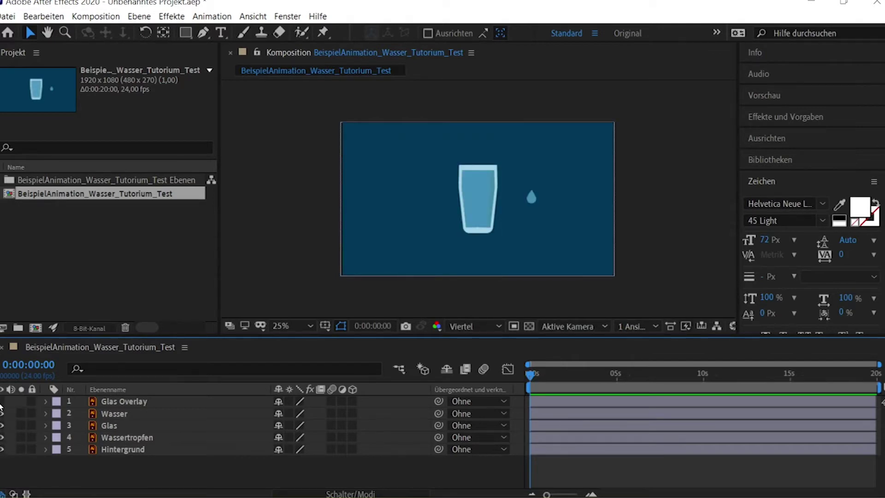
{"action": "left_click", "coordinate": [2, 401]}
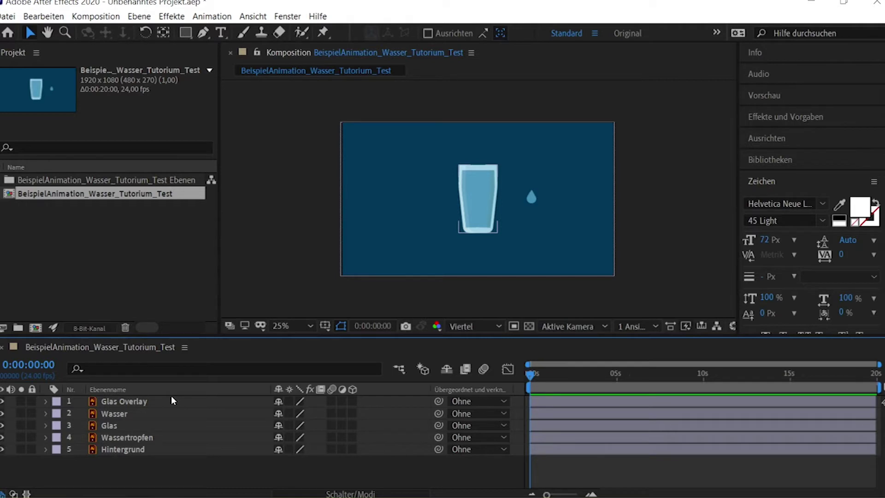
- Scale the Wassertropfen layer up to 1565%
{"action": "left_click", "coordinate": [124, 437]}
{"action": "key", "text": "s"}
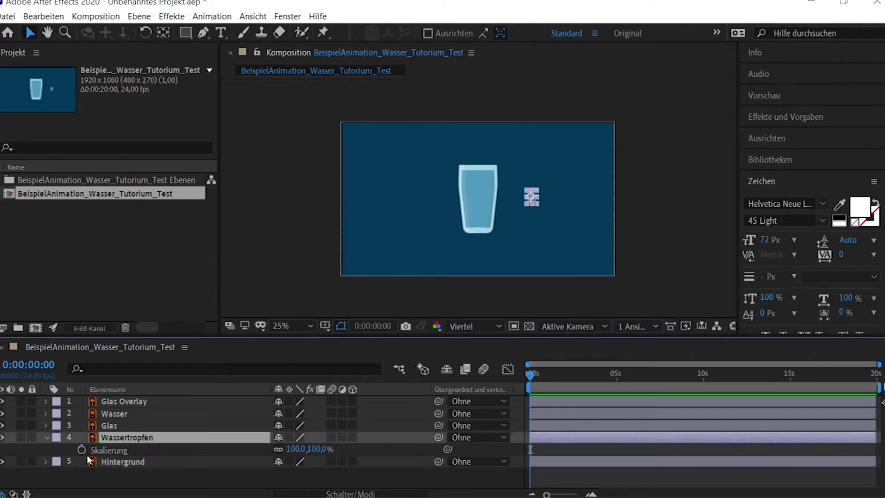
{"action": "key", "text": "s"}
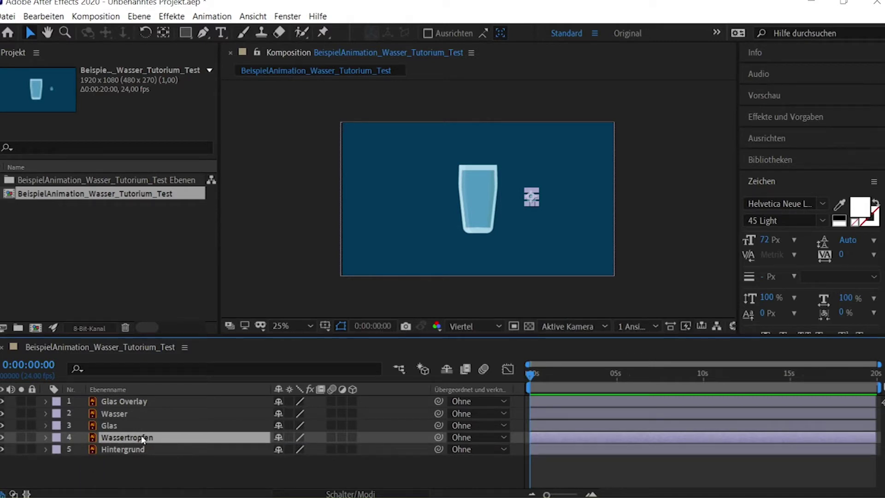
{"action": "left_click", "coordinate": [109, 424]}
{"action": "left_click", "coordinate": [118, 438]}
{"action": "key", "text": "s"}
{"action": "key", "text": "s"}
{"action": "key", "text": "p"}
{"action": "key", "text": "p"}
{"action": "key", "text": "r"}
{"action": "key", "text": "r"}
{"action": "key", "text": "s"}
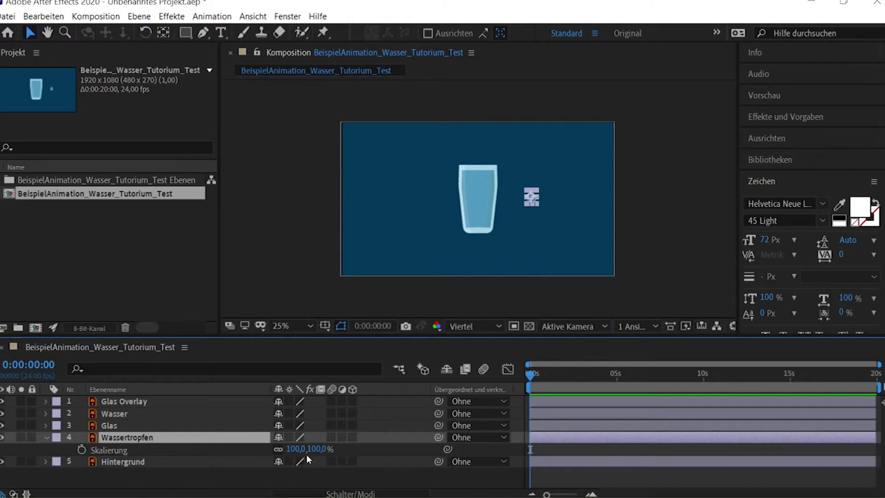
{"action": "left_click_drag", "start_coordinate": [309, 448], "coordinate": [719, 447]}
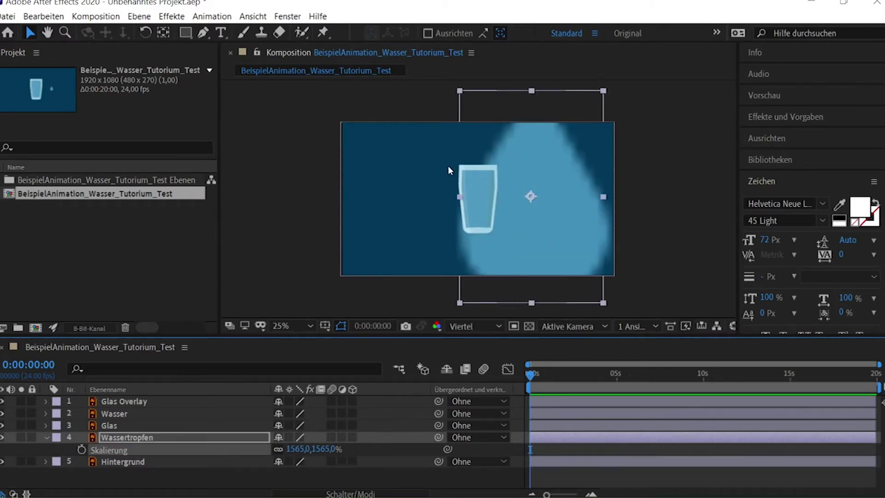
- Set the viewer preview resolution to Voll and hide the layer switch columns
{"action": "left_click", "coordinate": [490, 330]}
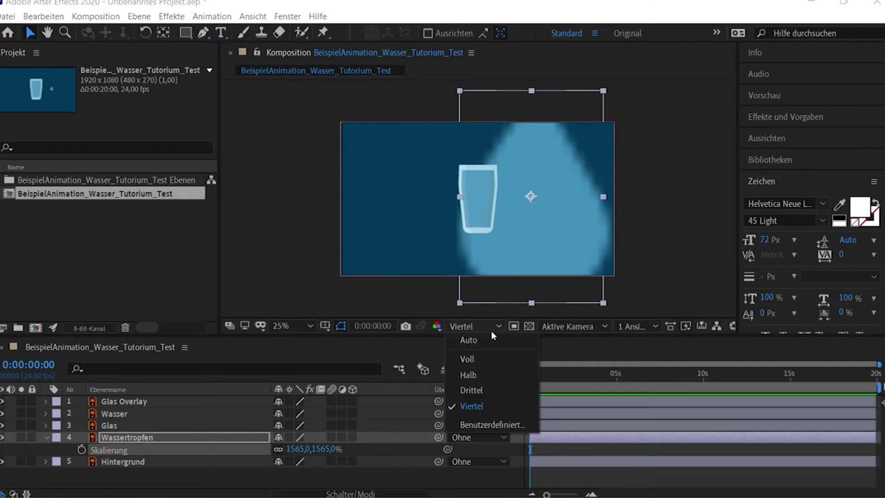
{"action": "left_click", "coordinate": [487, 356]}
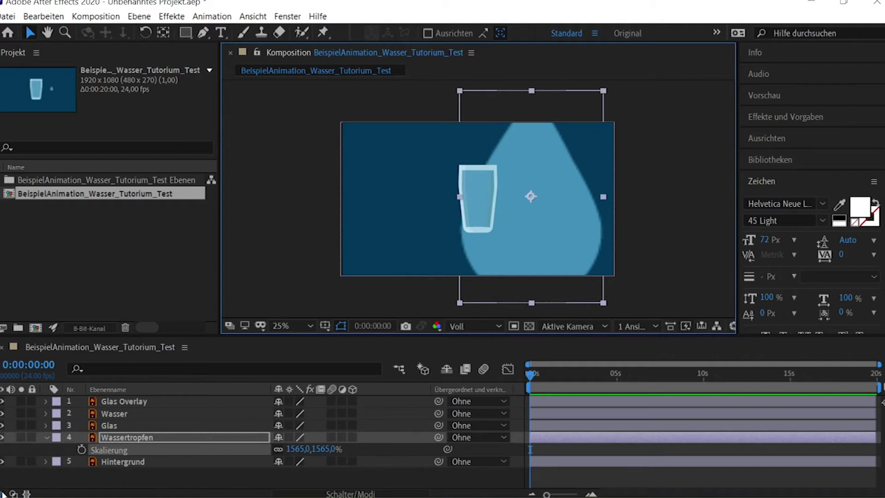
{"action": "left_click", "coordinate": [2, 493]}
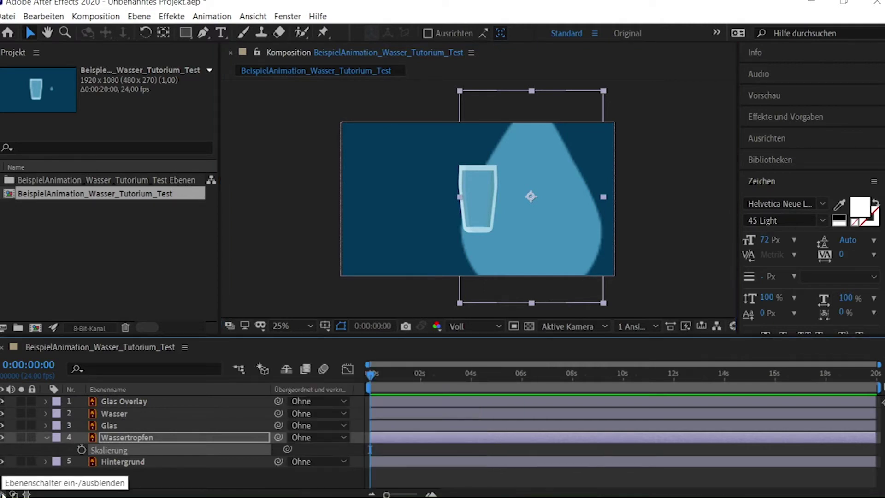
- Try the collapse-transformation switches, then undo back to Wassertropfen at 100% scale
{"action": "left_click", "coordinate": [2, 493]}
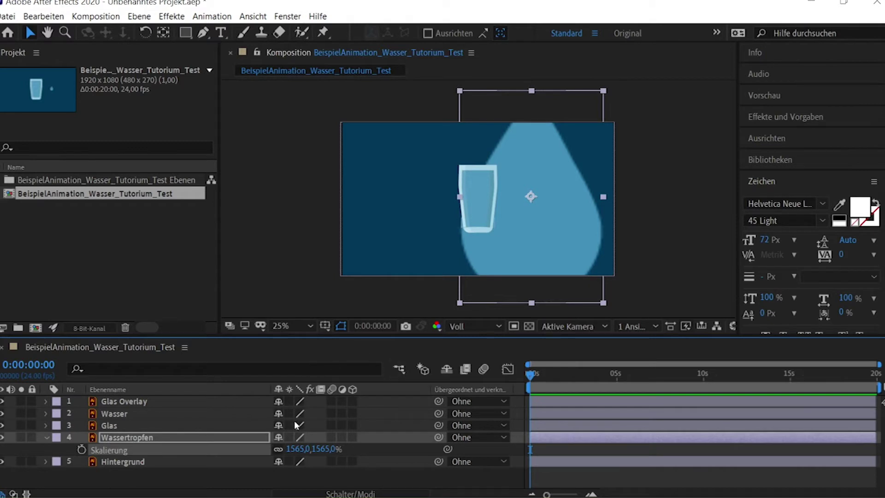
{"action": "left_click_drag", "start_coordinate": [290, 400], "coordinate": [294, 438]}
{"action": "left_click", "coordinate": [290, 437]}
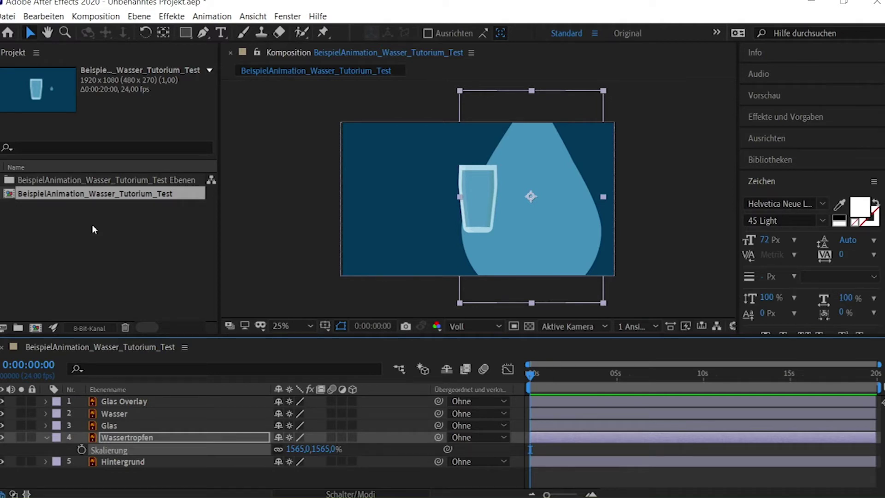
{"action": "key", "text": "ctrl+z"}
{"action": "key", "text": "ctrl+z"}
{"action": "key", "text": "ctrl+z"}
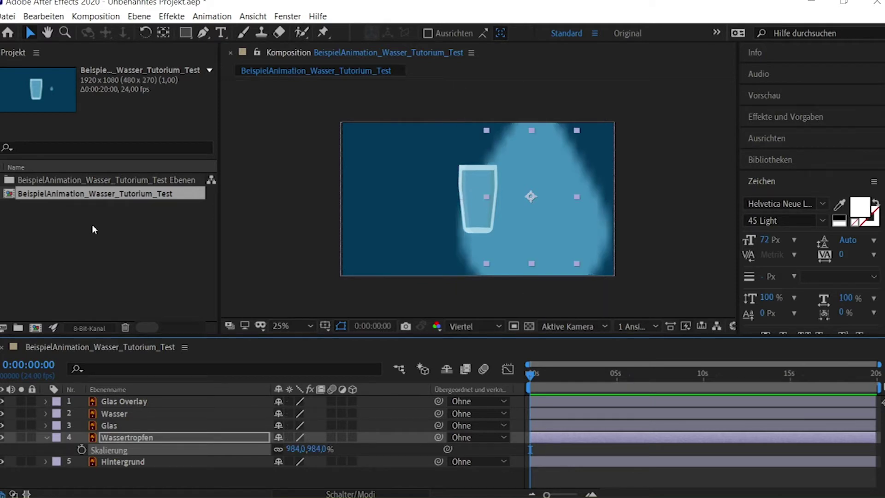
{"action": "key", "text": "ctrl+z"}
{"action": "key", "text": "ctrl+z"}
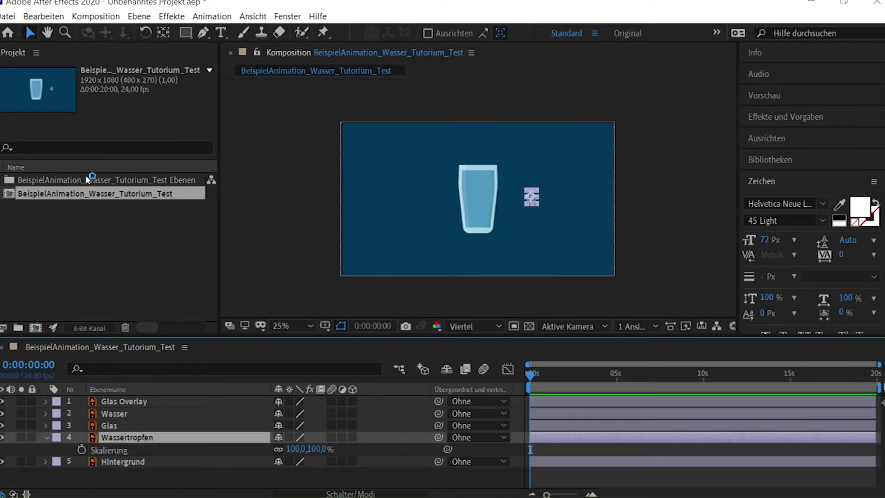
- Enable continuous rasterization on the layers and collapse the Wassertropfen properties
{"action": "left_click_drag", "start_coordinate": [290, 401], "coordinate": [290, 437]}
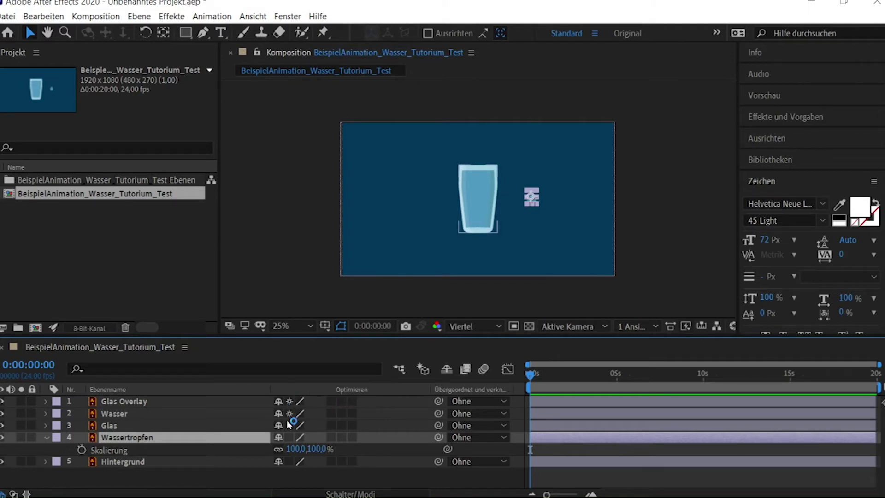
{"action": "left_click", "coordinate": [86, 449]}
{"action": "left_click", "coordinate": [47, 437]}
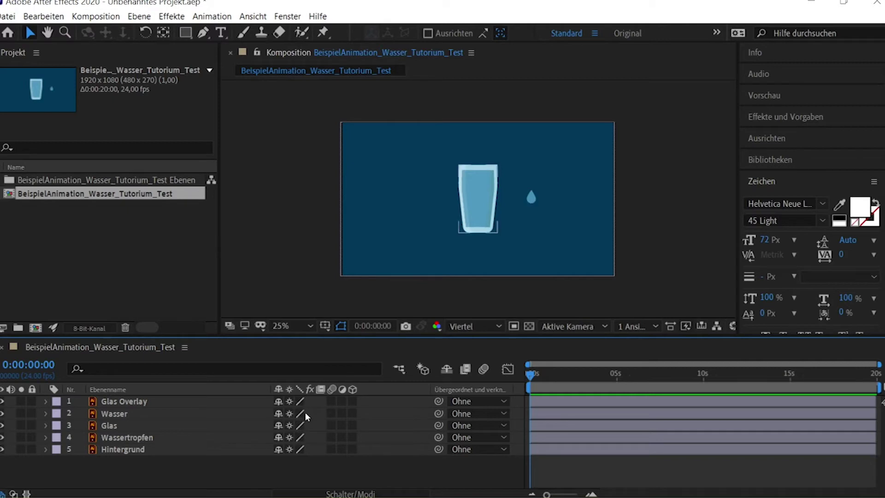
{"action": "left_click", "coordinate": [187, 484]}
{"action": "left_click", "coordinate": [99, 438]}
{"action": "left_click_drag", "start_coordinate": [110, 441], "coordinate": [122, 402]}
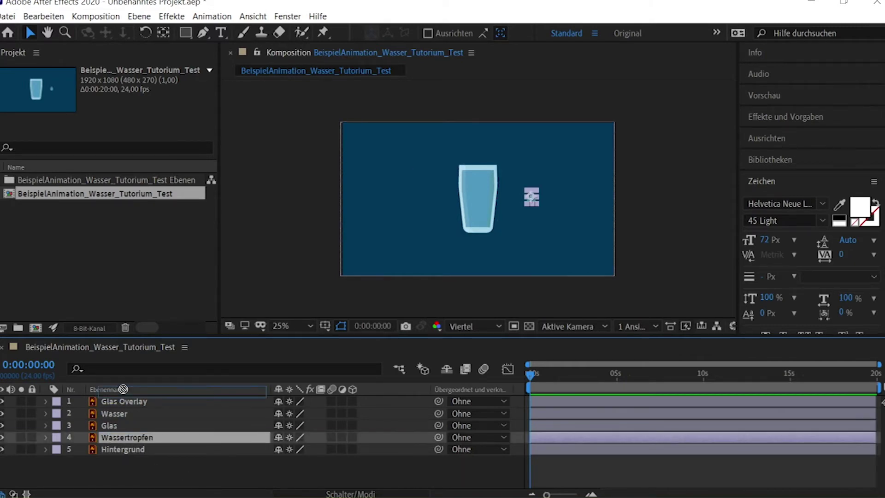
{"action": "left_click", "coordinate": [123, 458]}
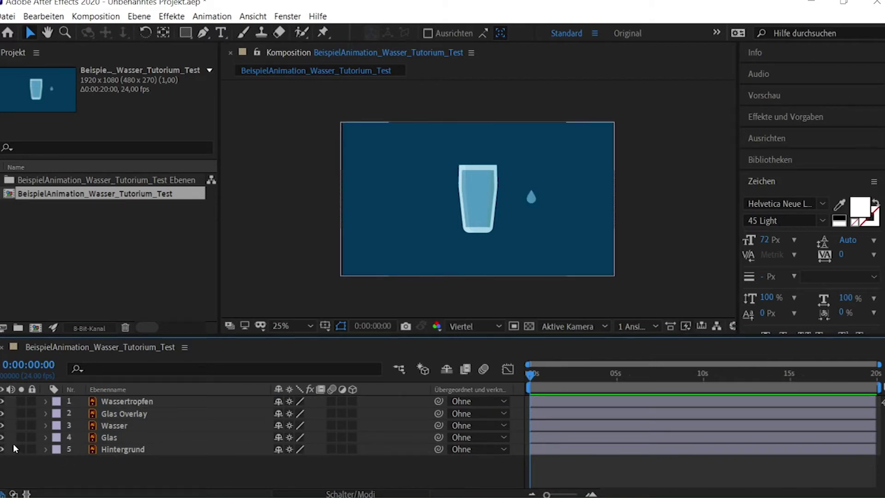
{"action": "left_click", "coordinate": [2, 404]}
{"action": "left_click", "coordinate": [3, 404]}
{"action": "left_click", "coordinate": [77, 423]}
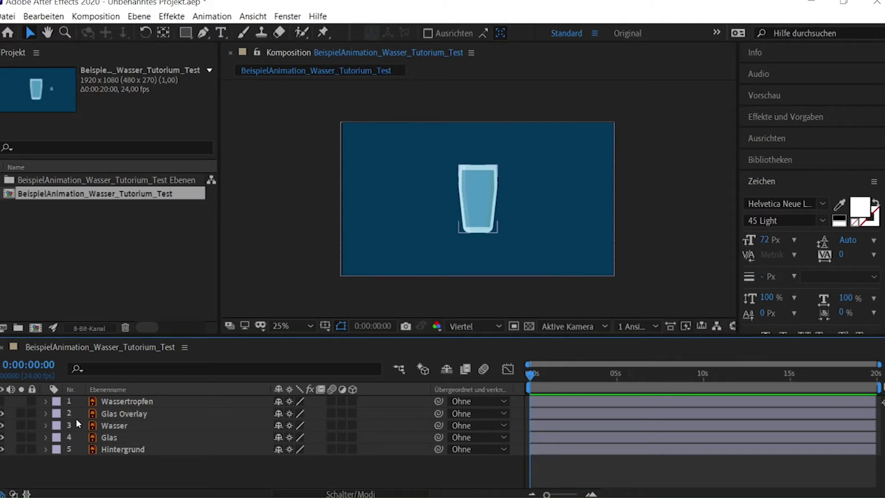
{"action": "left_click", "coordinate": [103, 388]}
{"action": "left_click", "coordinate": [165, 413]}
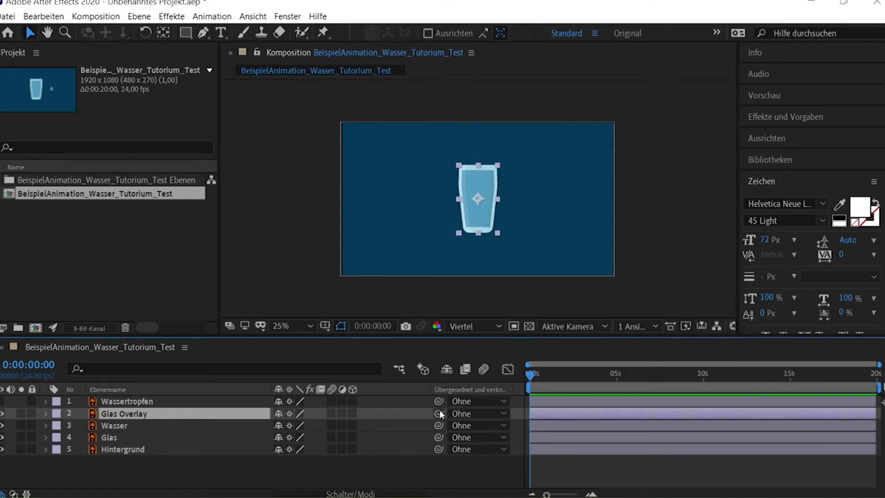
- Try pick-whipping Glas Overlay, then test-shift the Glas Position and undo to 959,5 / 539,5
{"action": "mouse_move", "coordinate": [439, 413]}
{"action": "left_mouse_down"}
{"action": "mouse_move", "coordinate": [134, 448]}
{"action": "mouse_move", "coordinate": [367, 410]}
{"action": "mouse_move", "coordinate": [344, 410]}
{"action": "left_mouse_up"}
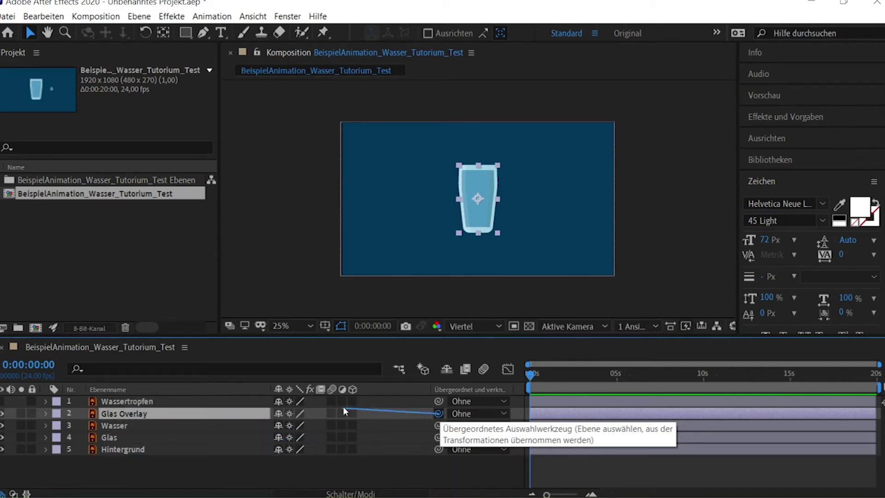
{"action": "mouse_move", "coordinate": [344, 408]}
{"action": "left_mouse_down"}
{"action": "mouse_move", "coordinate": [132, 444]}
{"action": "mouse_move", "coordinate": [135, 436]}
{"action": "left_mouse_up"}
{"action": "left_click", "coordinate": [132, 438]}
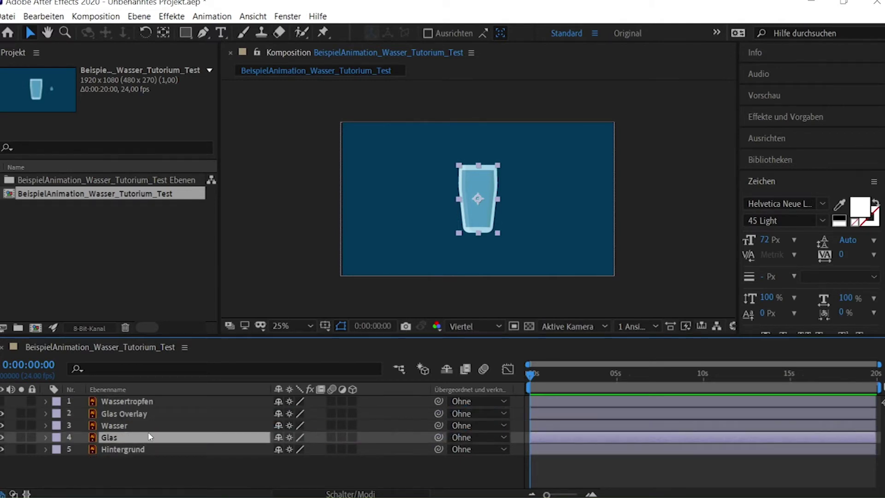
{"action": "key", "text": "p"}
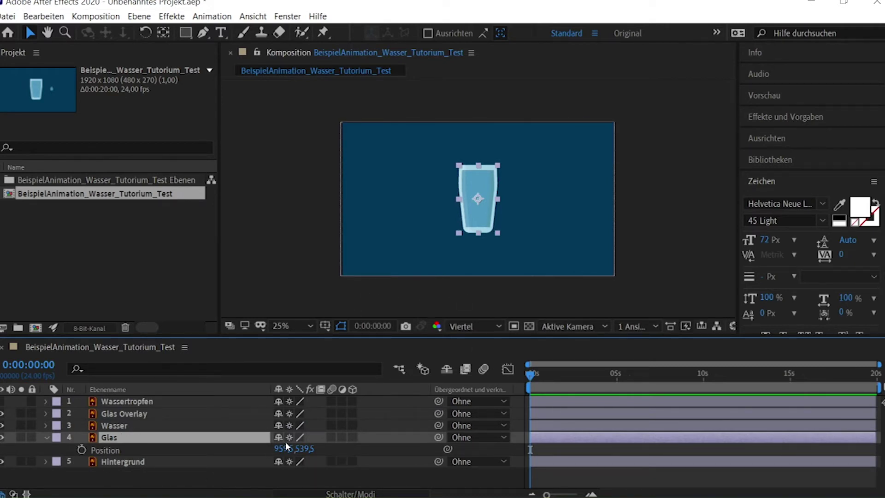
{"action": "mouse_move", "coordinate": [286, 449]}
{"action": "left_mouse_down"}
{"action": "mouse_move", "coordinate": [599, 421]}
{"action": "mouse_move", "coordinate": [88, 436]}
{"action": "left_mouse_up"}
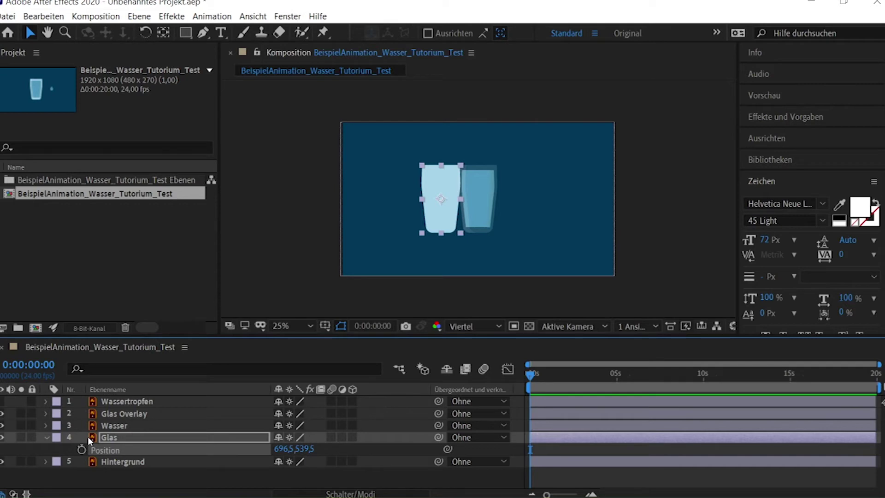
{"action": "key", "text": "ctrl+z"}
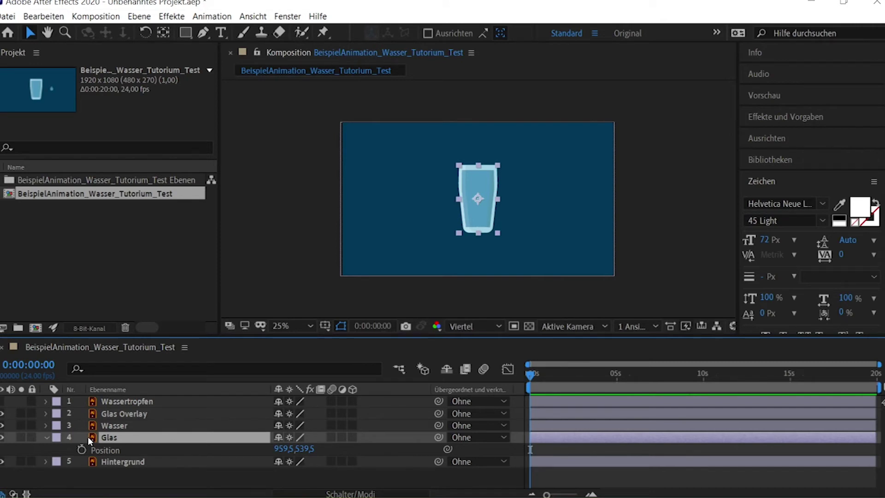
- Parent Glas Overlay to Glas, test-moving the glass and undoing the move
{"action": "left_click", "coordinate": [132, 411]}
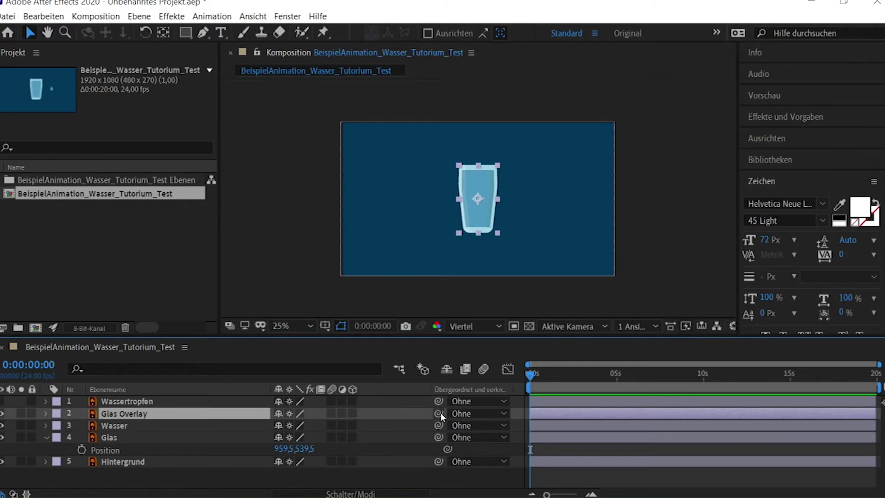
{"action": "left_click_drag", "start_coordinate": [440, 414], "coordinate": [128, 436]}
{"action": "left_click", "coordinate": [118, 438]}
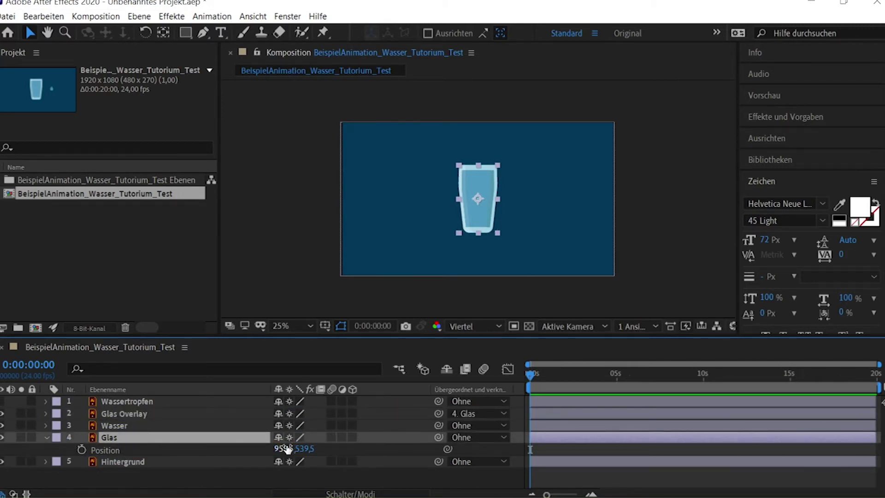
{"action": "mouse_move", "coordinate": [287, 448]}
{"action": "left_mouse_down"}
{"action": "mouse_move", "coordinate": [686, 435]}
{"action": "mouse_move", "coordinate": [66, 463]}
{"action": "left_mouse_up"}
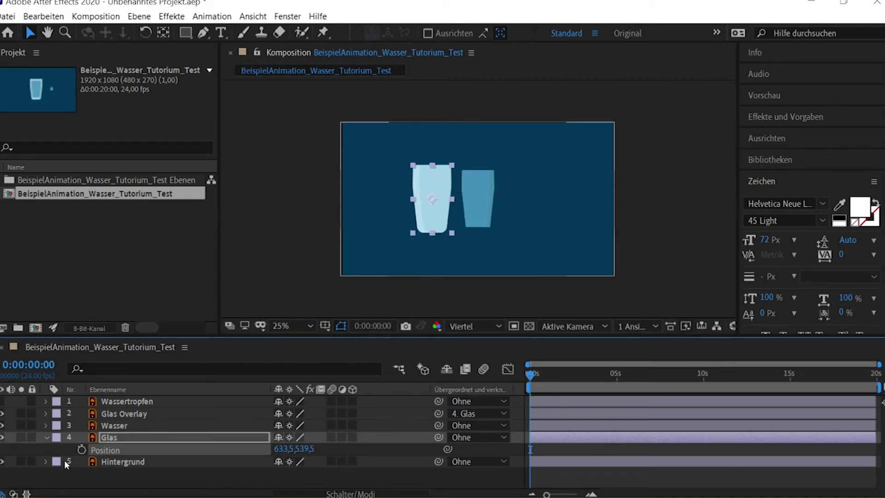
{"action": "key", "text": "ctrl+z"}
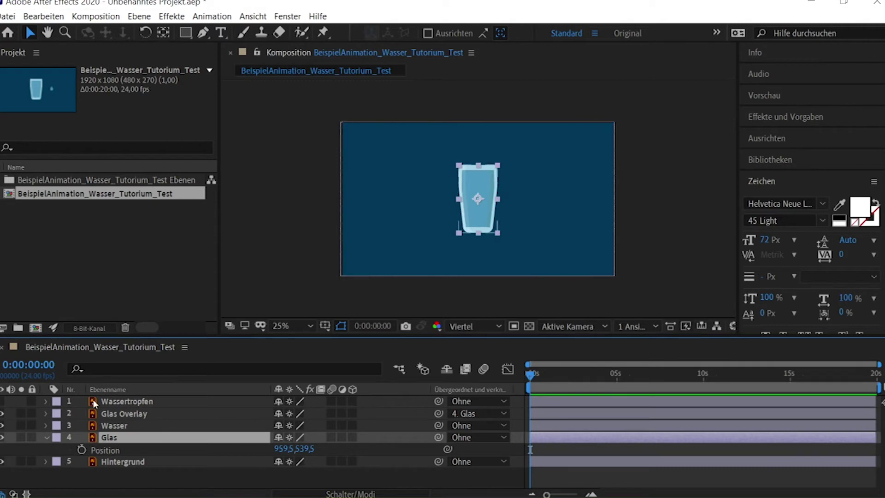
- Parent Wasser to Glas, verifying by test-moving and scaling the glass, undoing each test
{"action": "left_click", "coordinate": [111, 426]}
{"action": "left_click_drag", "start_coordinate": [438, 425], "coordinate": [109, 437]}
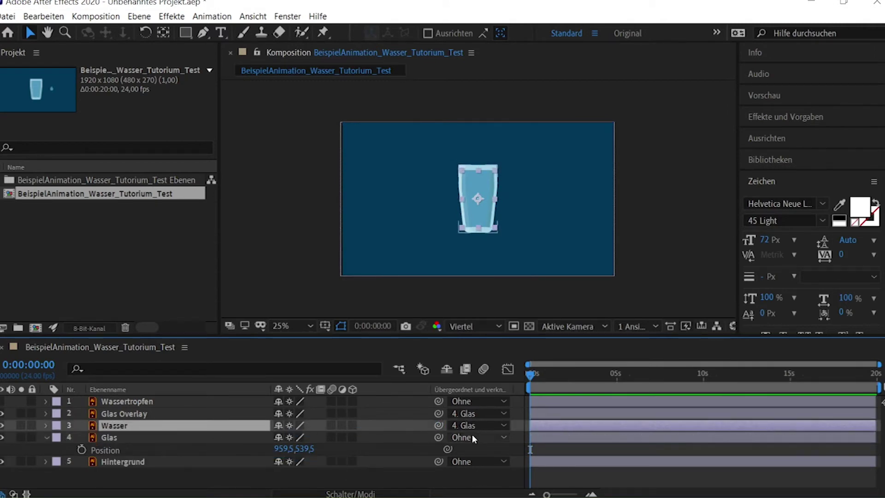
{"action": "left_click", "coordinate": [99, 438]}
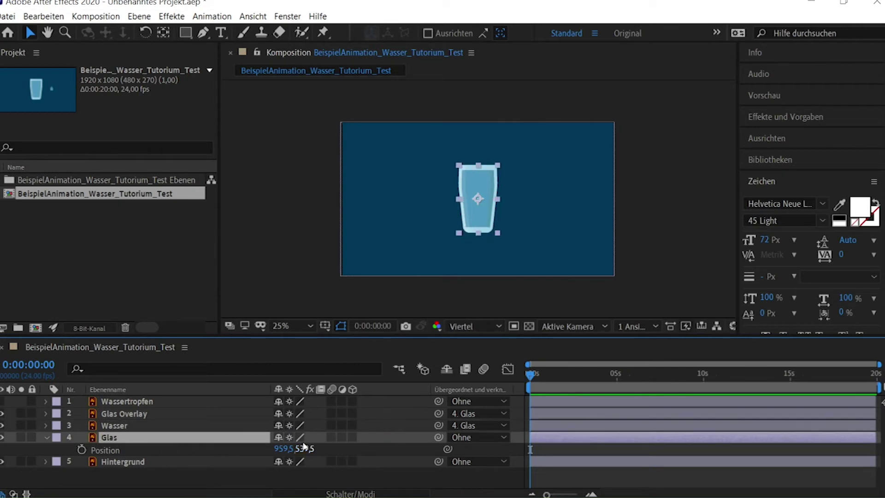
{"action": "mouse_move", "coordinate": [282, 448]}
{"action": "left_mouse_down"}
{"action": "mouse_move", "coordinate": [137, 474]}
{"action": "mouse_move", "coordinate": [234, 475]}
{"action": "left_mouse_up"}
{"action": "key", "text": "ctrl+z"}
{"action": "key", "text": "s"}
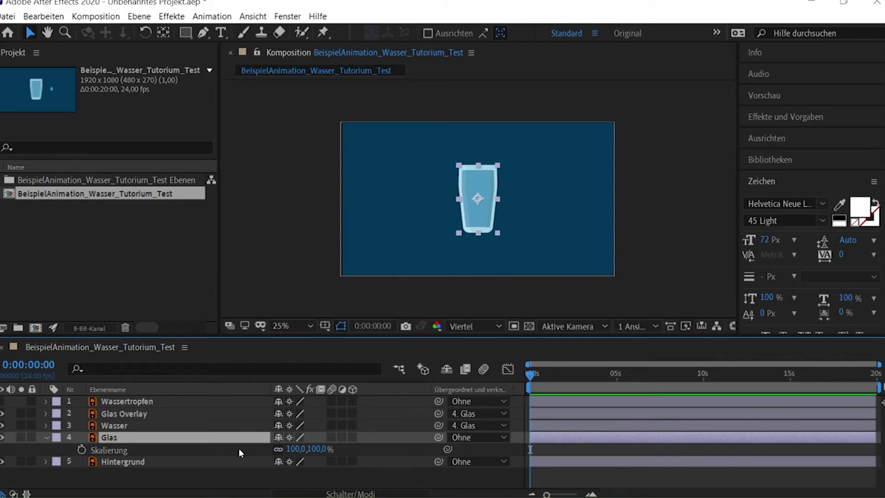
{"action": "left_click_drag", "start_coordinate": [295, 448], "coordinate": [336, 459]}
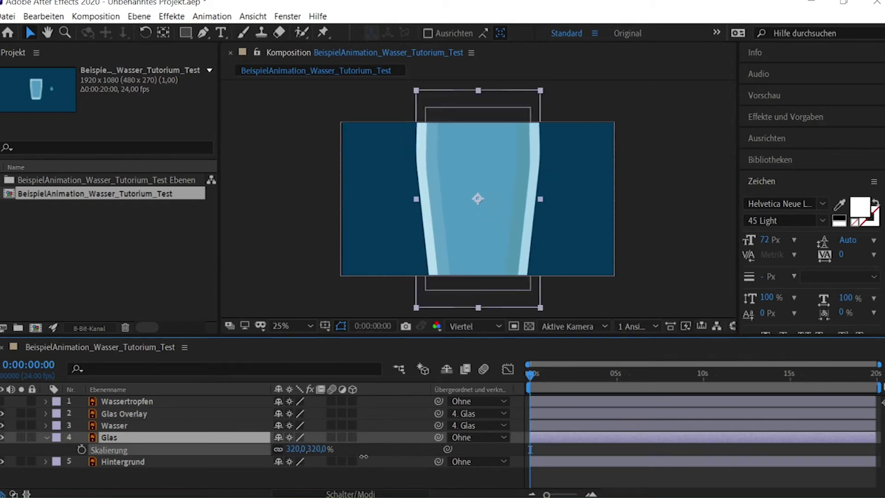
{"action": "key", "text": "ctrl+z"}
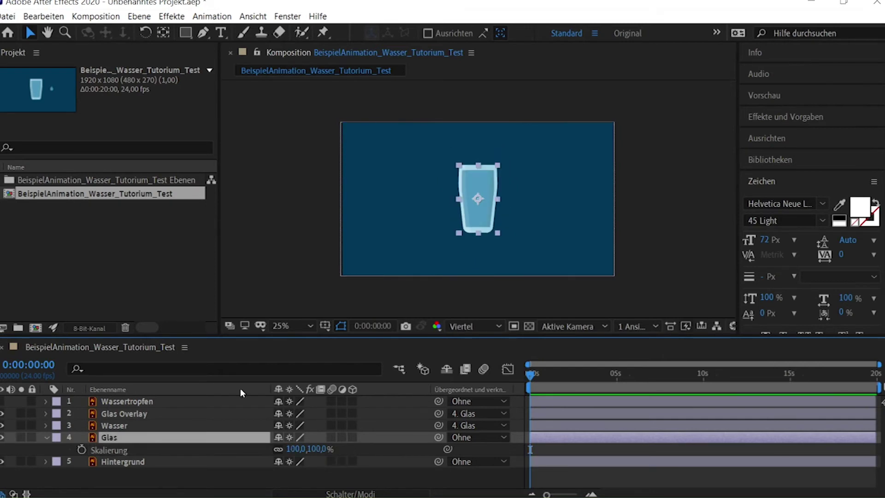
- Reveal Glas Overlay and Wasser scale properties and adjust the water's scale to 93%
{"action": "left_click", "coordinate": [132, 414]}
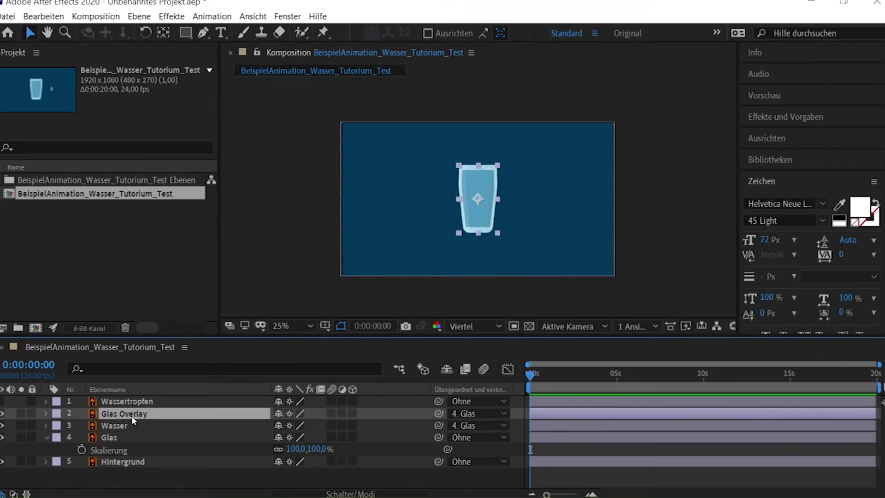
{"action": "key", "text": "s"}
{"action": "left_click", "coordinate": [140, 441]}
{"action": "key", "text": "s"}
{"action": "mouse_move", "coordinate": [304, 448]}
{"action": "left_mouse_down"}
{"action": "mouse_move", "coordinate": [440, 435]}
{"action": "mouse_move", "coordinate": [292, 459]}
{"action": "mouse_move", "coordinate": [305, 457]}
{"action": "left_mouse_up"}
{"action": "key", "text": "Return"}
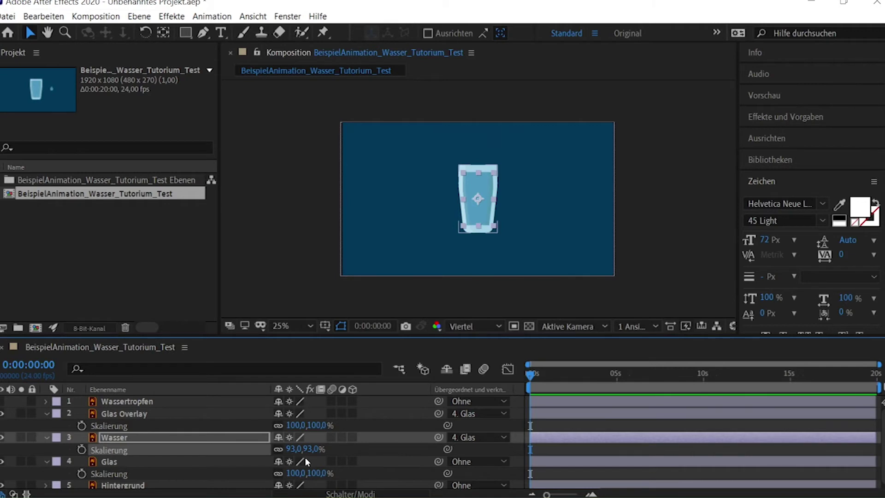
{"action": "key", "text": "ctrl+z"}
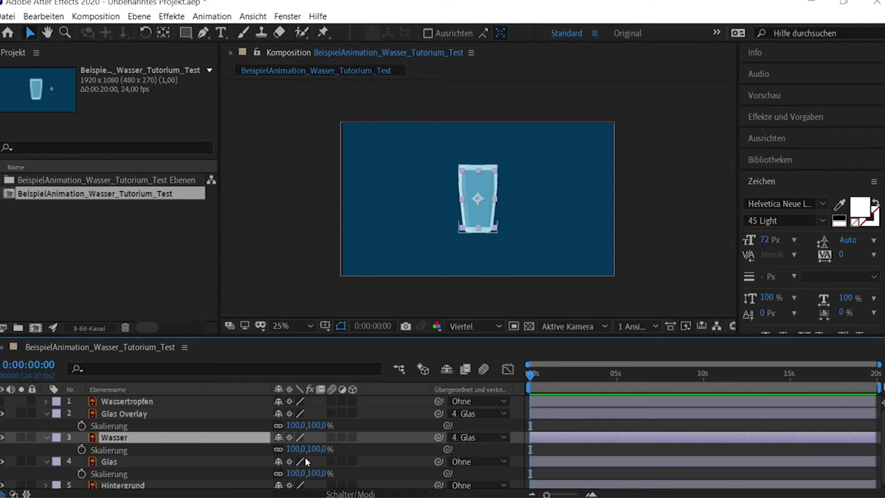
- Collapse the Scale rows and set Glas Overlay's and Wasser's Parent to Ohne
{"action": "left_click", "coordinate": [44, 413]}
{"action": "left_click", "coordinate": [47, 425]}
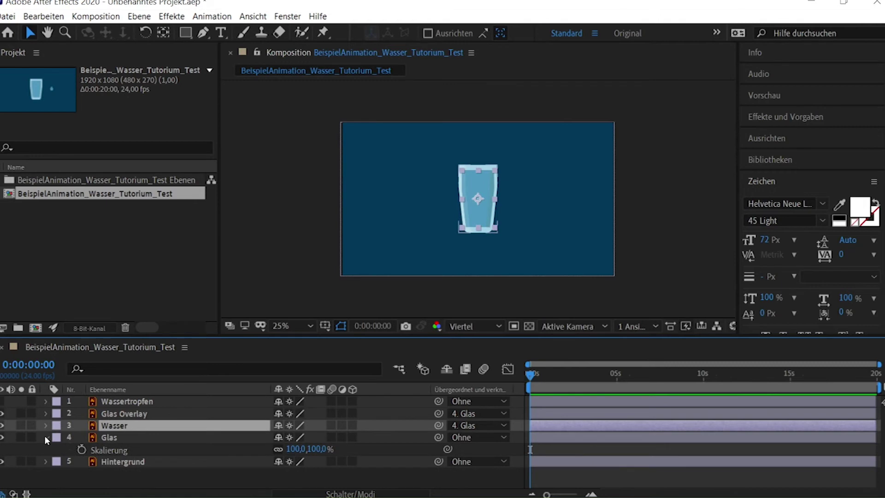
{"action": "left_click", "coordinate": [45, 436]}
{"action": "left_click", "coordinate": [481, 412]}
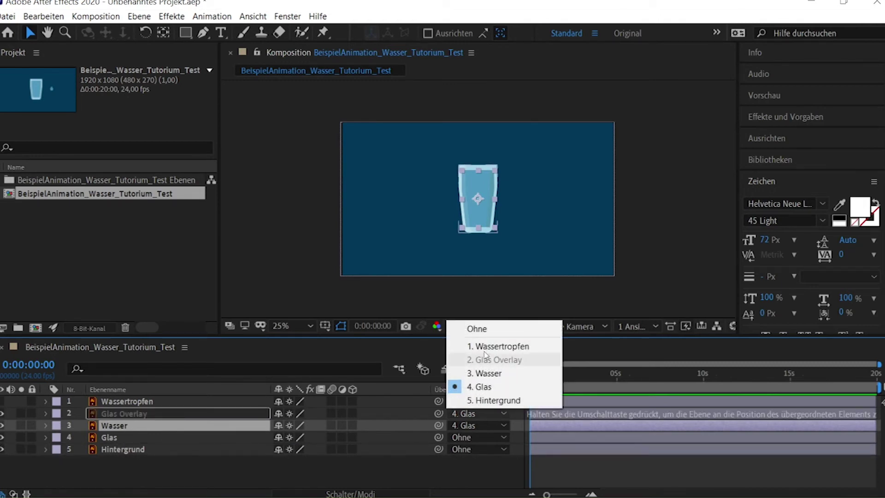
{"action": "left_click", "coordinate": [481, 329]}
{"action": "left_click", "coordinate": [480, 420]}
{"action": "left_click", "coordinate": [494, 341]}
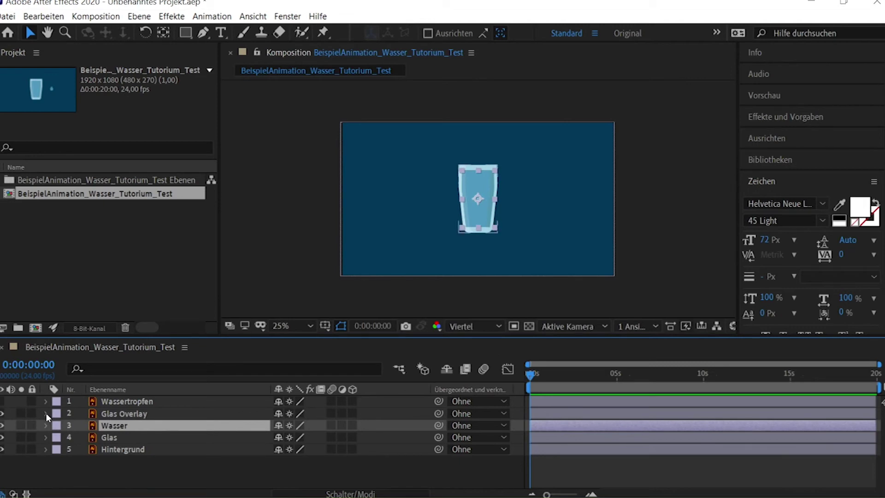
{"action": "left_click", "coordinate": [45, 438]}
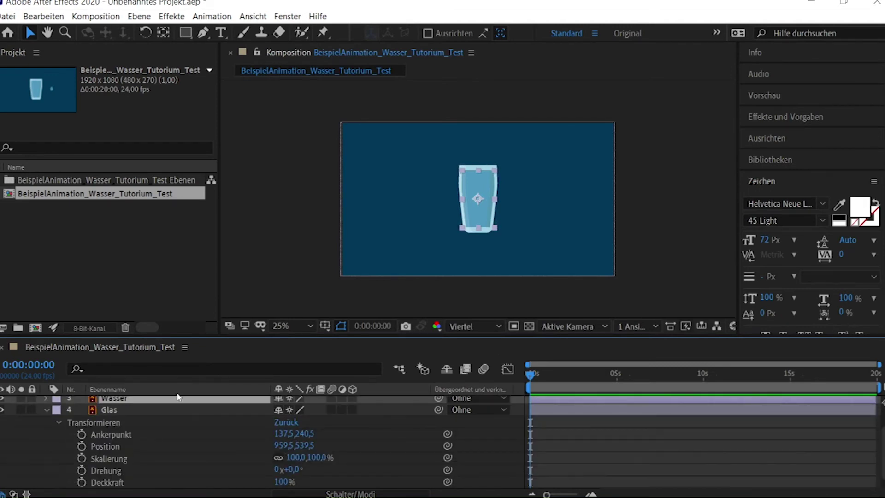
- Pick-whip the Wasser Position property to the Glas layer's Position
{"action": "scroll", "coordinate": [129, 410], "scroll_direction": "up", "scroll_amount": 2}
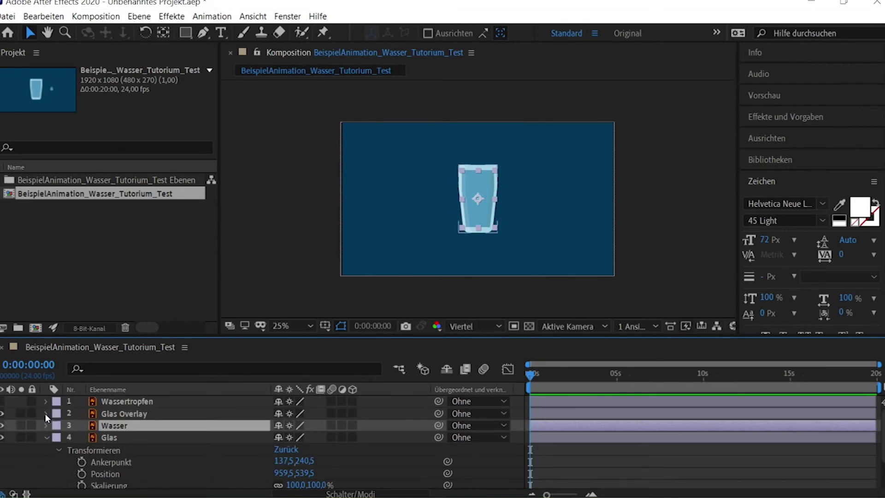
{"action": "left_click", "coordinate": [46, 426]}
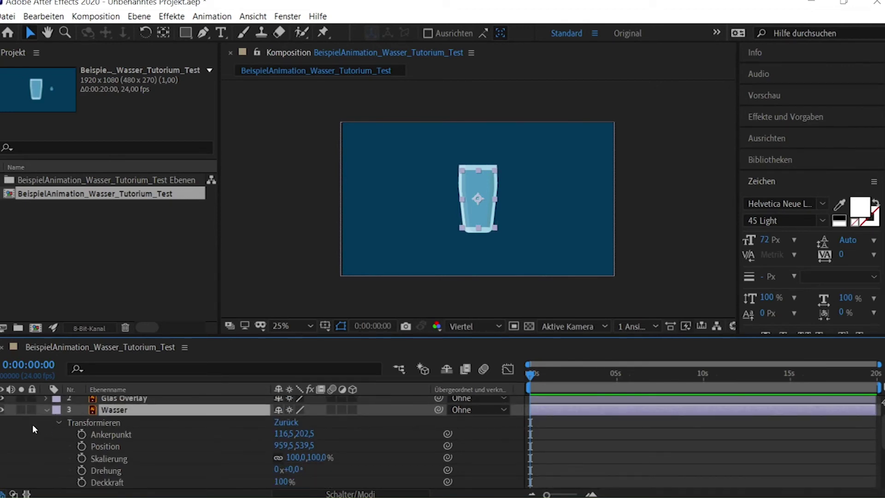
{"action": "scroll", "coordinate": [152, 440], "scroll_direction": "down", "scroll_amount": 2}
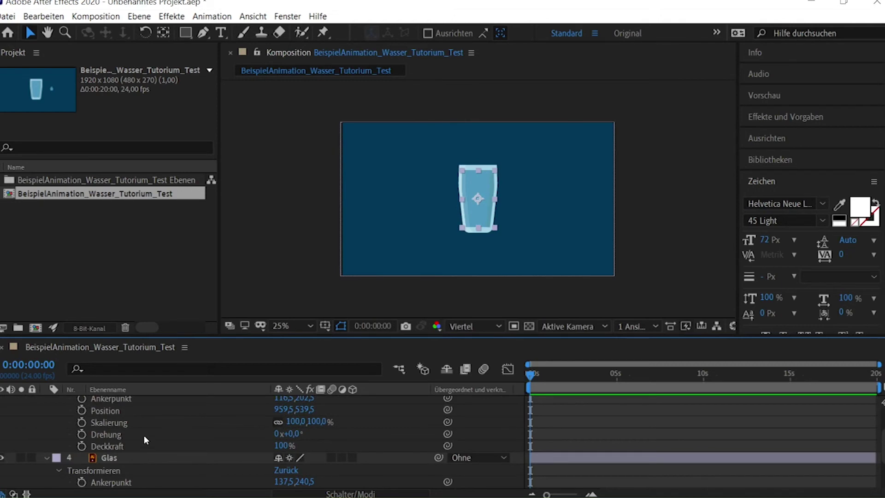
{"action": "left_click", "coordinate": [111, 413]}
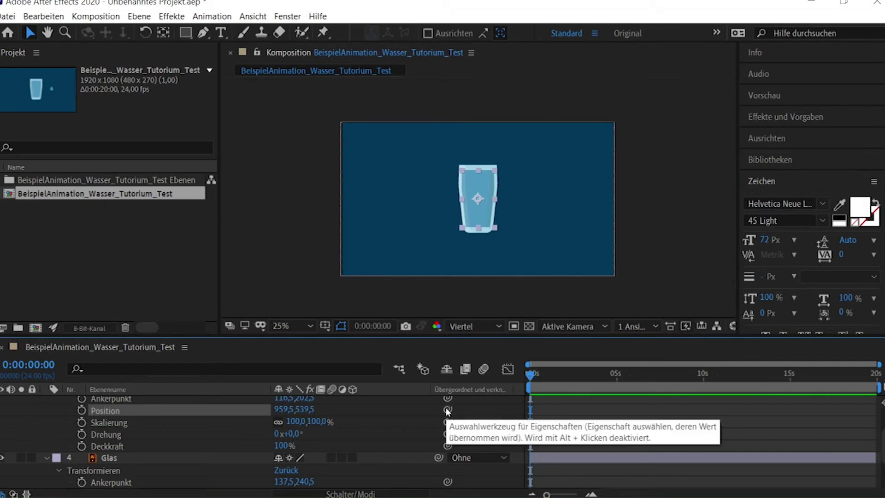
{"action": "mouse_move", "coordinate": [446, 407]}
{"action": "left_mouse_down"}
{"action": "mouse_move", "coordinate": [217, 439]}
{"action": "mouse_move", "coordinate": [195, 428]}
{"action": "mouse_move", "coordinate": [118, 436]}
{"action": "left_mouse_up"}
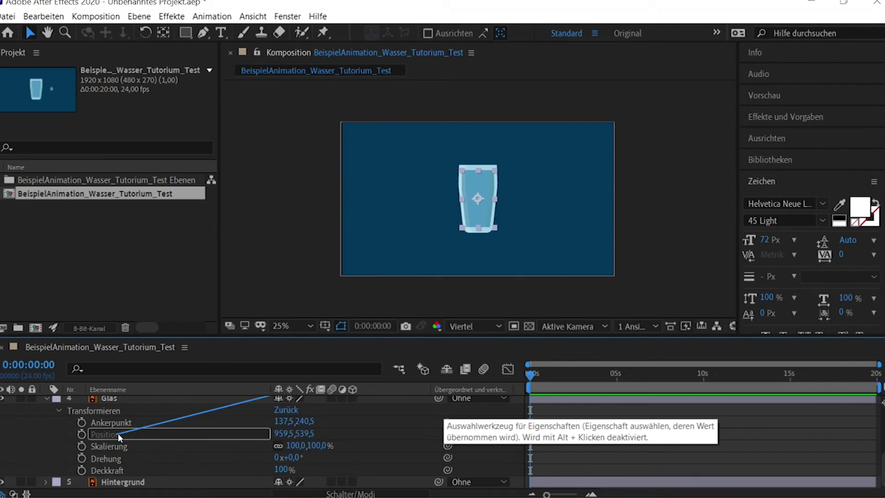
{"action": "left_click_drag", "start_coordinate": [118, 433], "coordinate": [118, 433]}
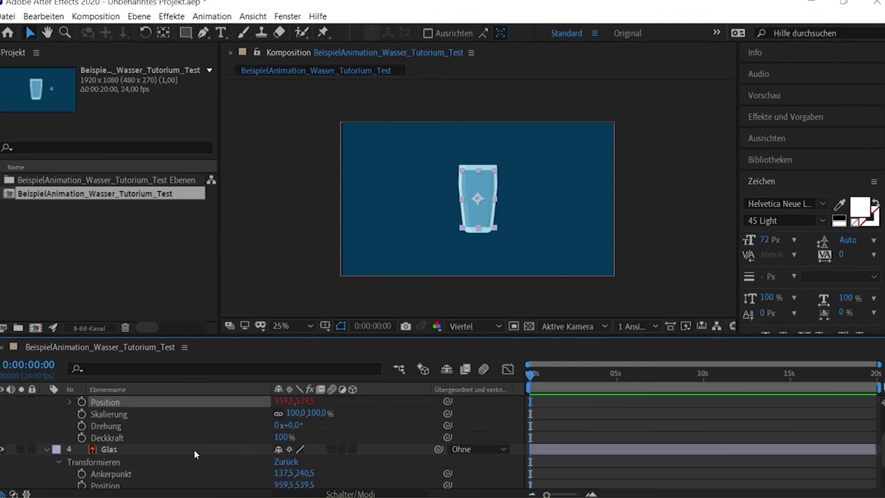
- Test-shift the Glas Position horizontally, then undo the shift
{"action": "scroll", "coordinate": [194, 450], "scroll_direction": "down", "scroll_amount": 3}
{"action": "scroll", "coordinate": [176, 446], "scroll_direction": "down", "scroll_amount": 1}
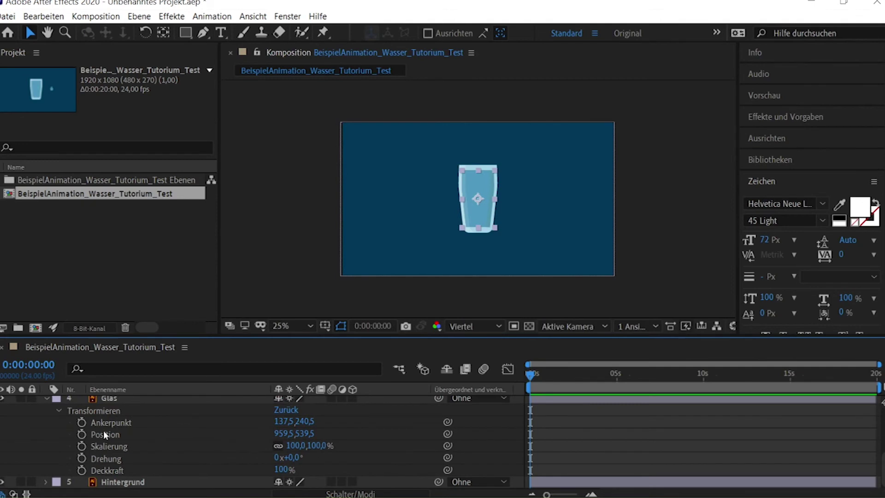
{"action": "scroll", "coordinate": [106, 447], "scroll_direction": "up", "scroll_amount": 3}
{"action": "left_click", "coordinate": [117, 470]}
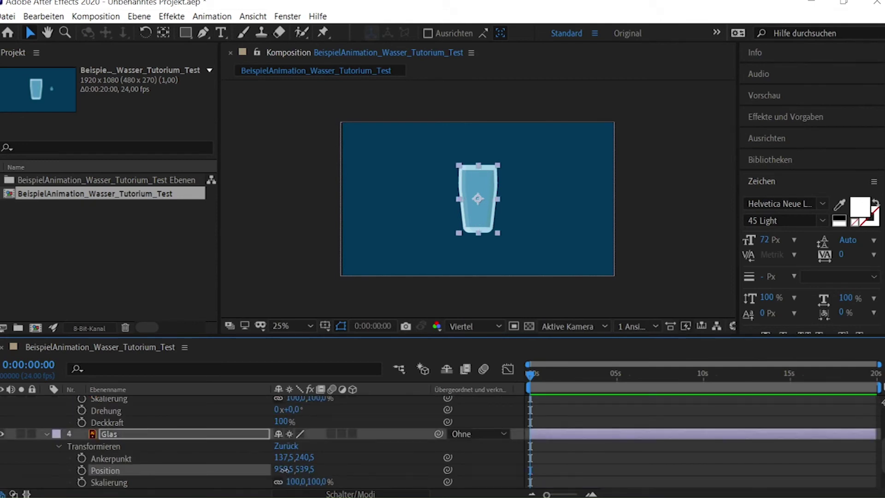
{"action": "left_click_drag", "start_coordinate": [284, 469], "coordinate": [226, 470]}
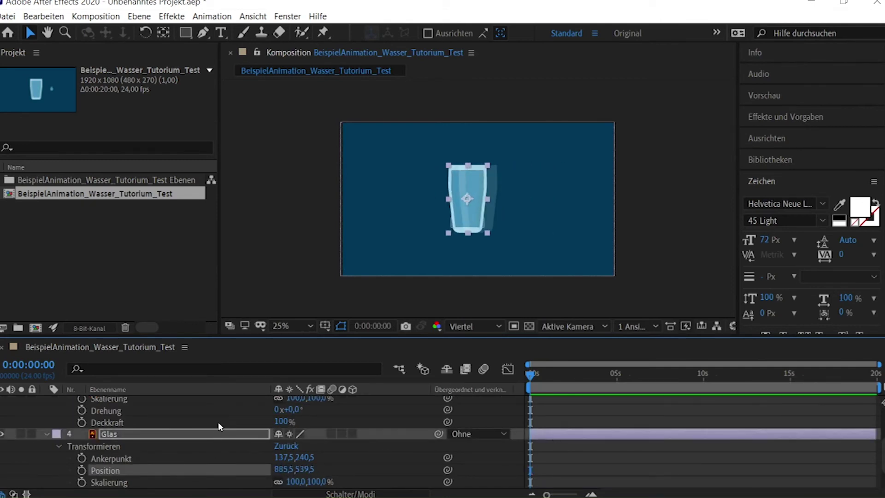
{"action": "key", "text": "ctrl+z"}
- Test-scale the glass to about 162%, undo it, and collapse the Glas and Wasser properties
{"action": "scroll", "coordinate": [187, 461], "scroll_direction": "down", "scroll_amount": 1}
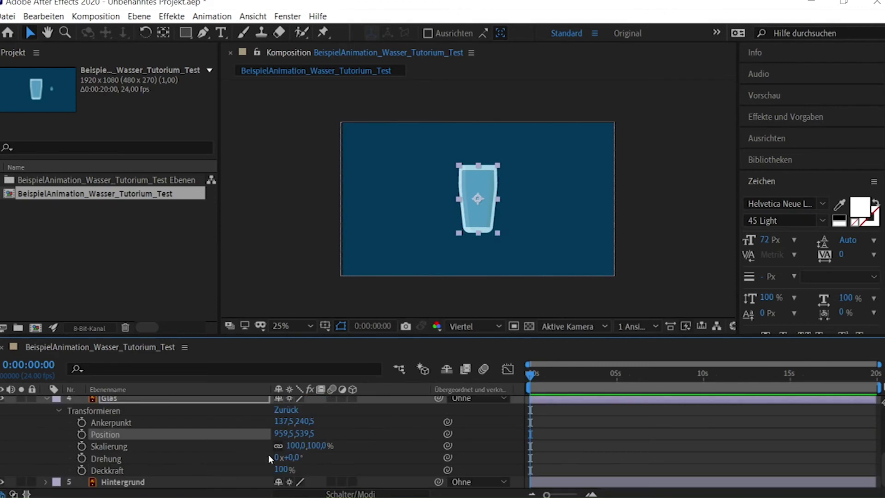
{"action": "left_click_drag", "start_coordinate": [293, 445], "coordinate": [353, 454]}
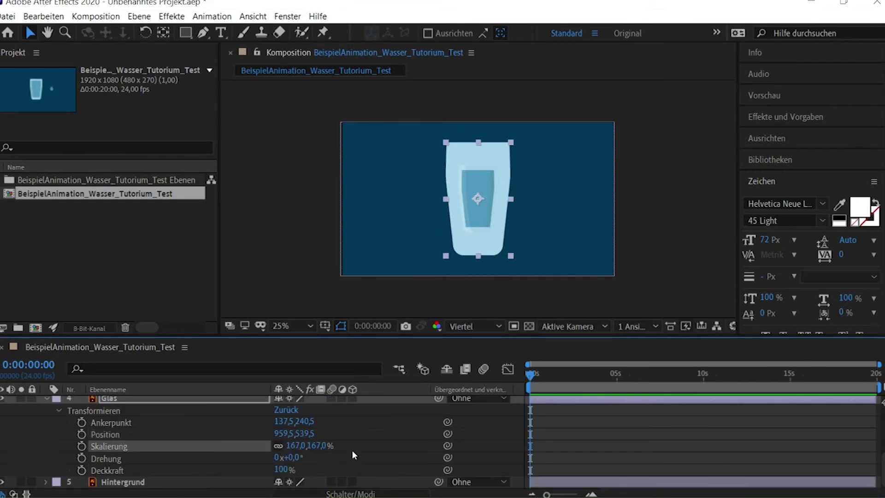
{"action": "key", "text": "ctrl+z"}
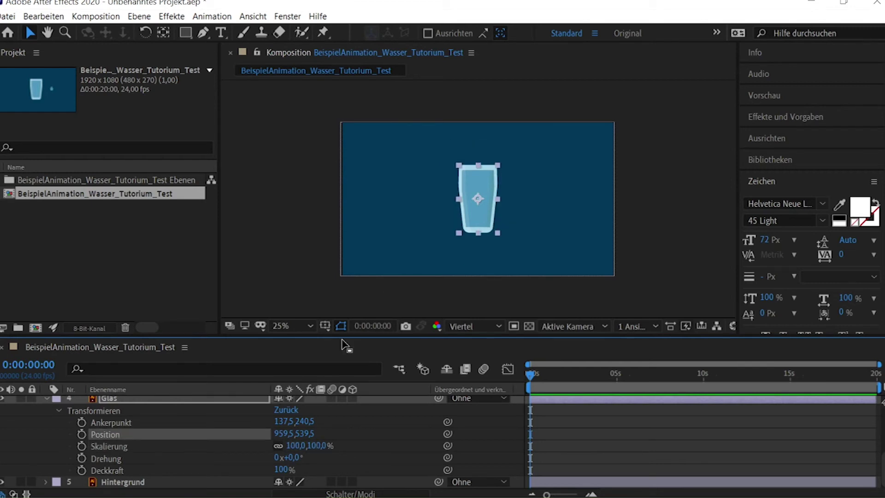
{"action": "scroll", "coordinate": [136, 454], "scroll_direction": "up", "scroll_amount": 2}
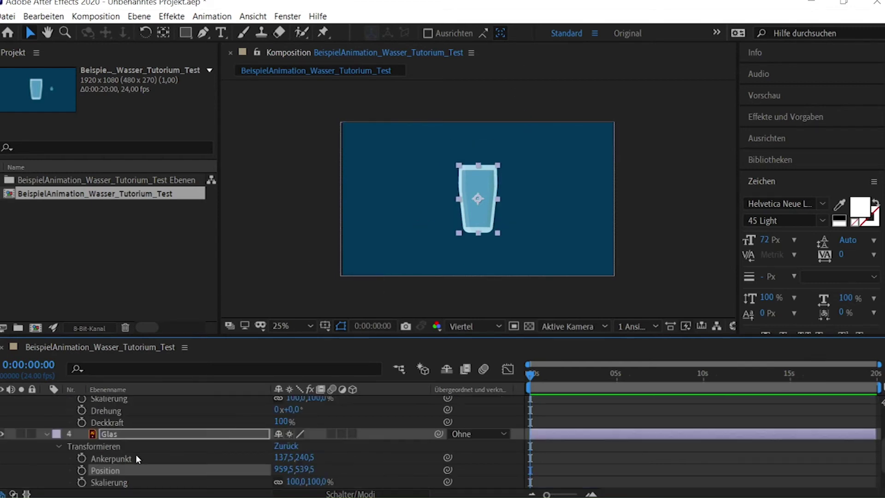
{"action": "left_click", "coordinate": [48, 434]}
{"action": "scroll", "coordinate": [89, 434], "scroll_direction": "up", "scroll_amount": 2}
{"action": "left_click", "coordinate": [44, 424]}
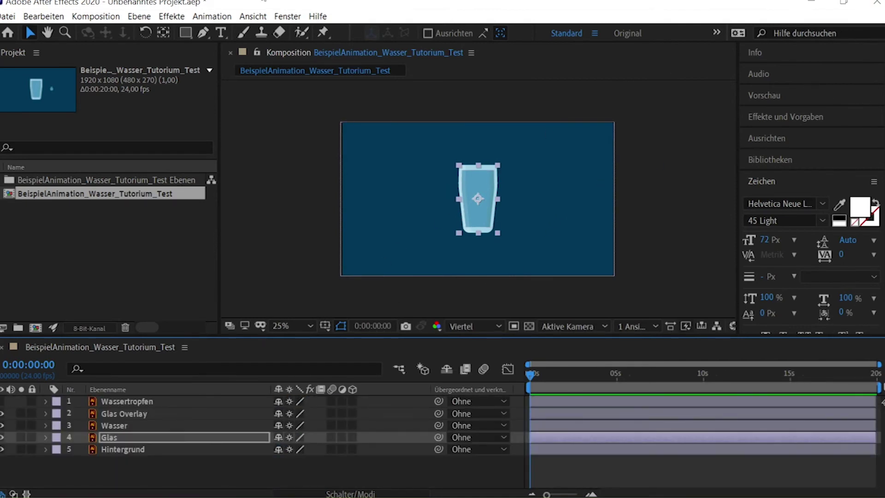
- Switch to the Pan Behind tool (Y), then reset Wasser's and Glas Overlay's Parent to Ohne
{"action": "key", "text": "y"}
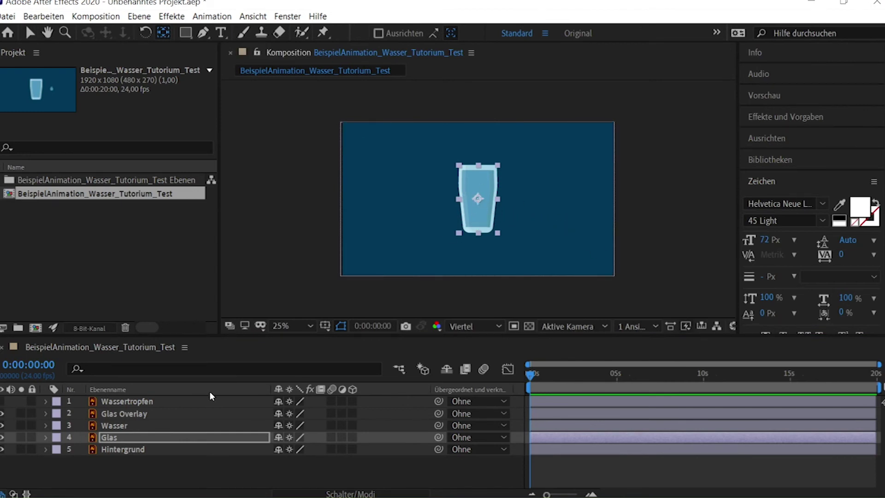
{"action": "left_click", "coordinate": [115, 425]}
{"action": "left_click_drag", "start_coordinate": [438, 424], "coordinate": [109, 437]}
{"action": "left_click", "coordinate": [487, 425]}
{"action": "left_click", "coordinate": [501, 345]}
{"action": "left_click", "coordinate": [488, 413]}
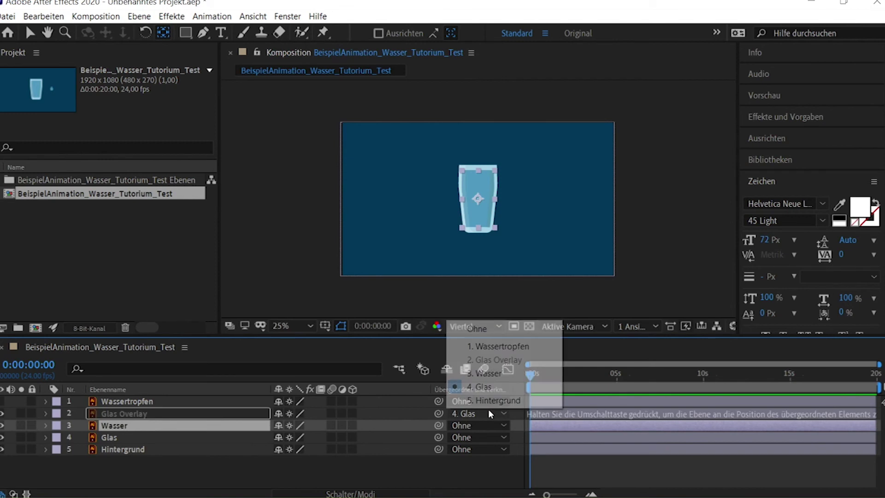
{"action": "left_click", "coordinate": [498, 330]}
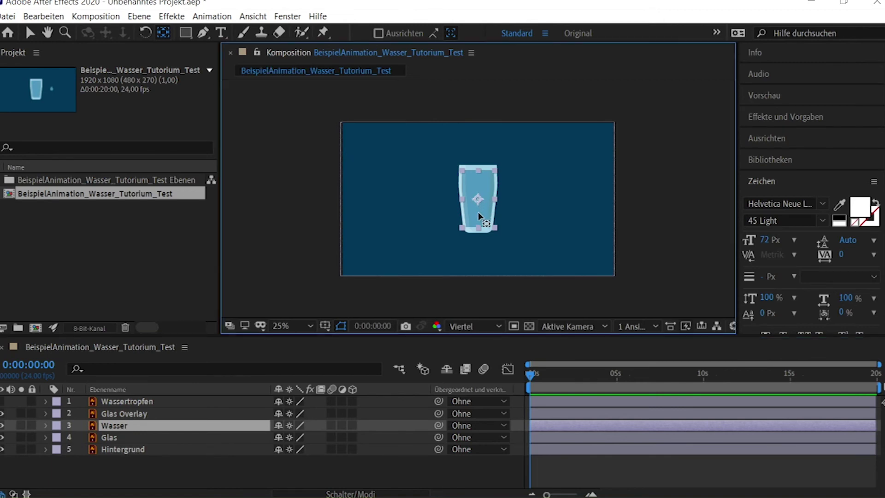
- Move the Wasser anchor point down to the glass bottom and reveal Wasser's transform properties
{"action": "left_click_drag", "start_coordinate": [477, 199], "coordinate": [480, 217]}
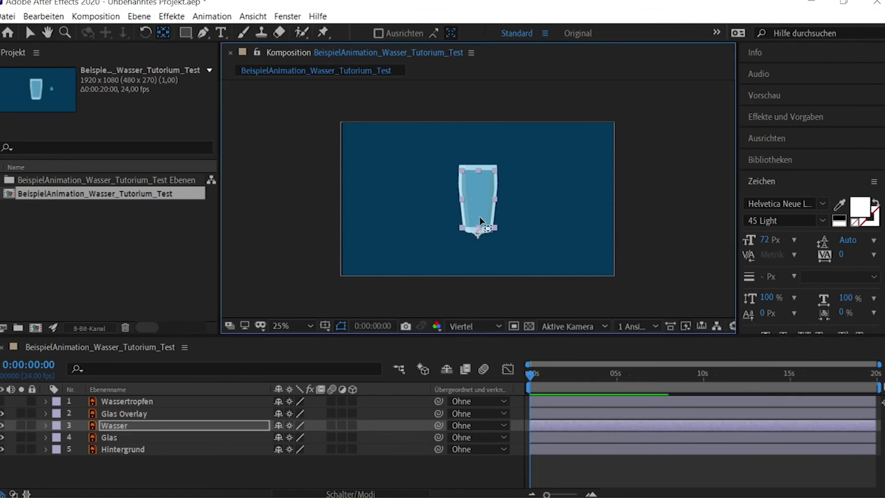
{"action": "mouse_move", "coordinate": [479, 220]}
{"action": "left_mouse_down"}
{"action": "mouse_move", "coordinate": [478, 175]}
{"action": "mouse_move", "coordinate": [479, 230]}
{"action": "left_mouse_up"}
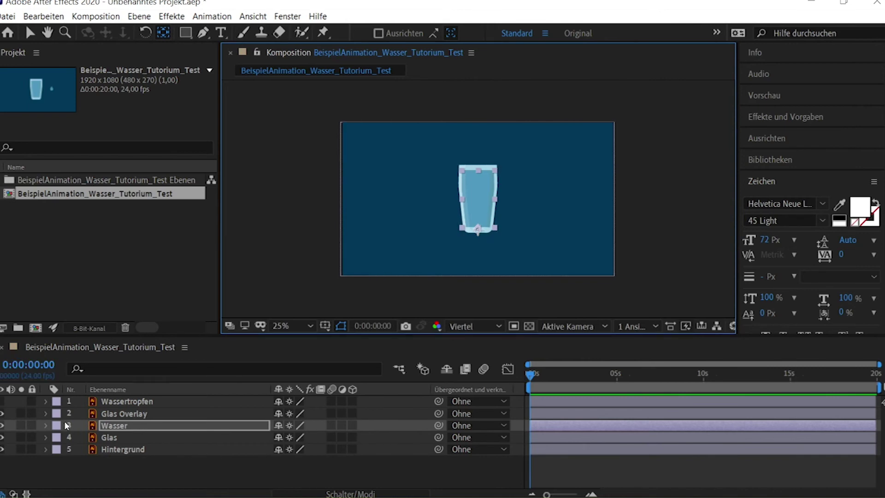
{"action": "left_click", "coordinate": [45, 425]}
{"action": "left_click", "coordinate": [59, 424]}
{"action": "scroll", "coordinate": [59, 427], "scroll_direction": "down", "scroll_amount": 2}
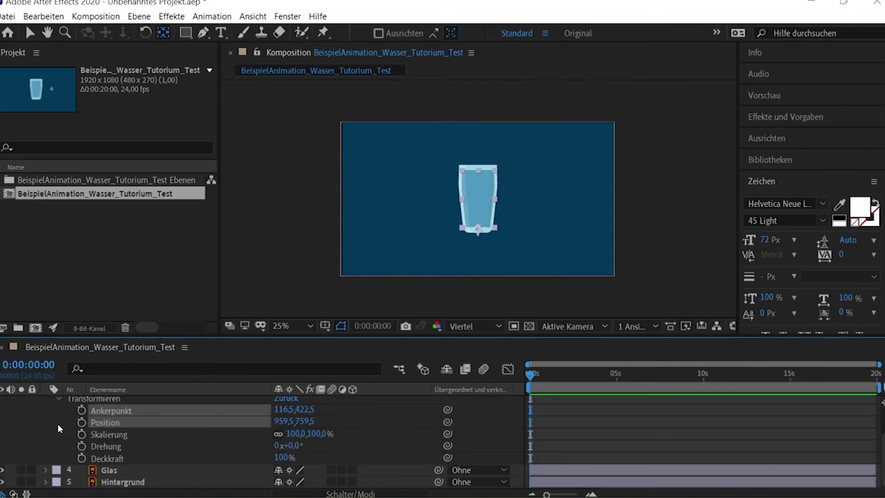
- Expand Glas, pick-whip Wasser's Position to Glas's Ankerpunkt, then undo the anchor change
{"action": "left_click", "coordinate": [47, 467]}
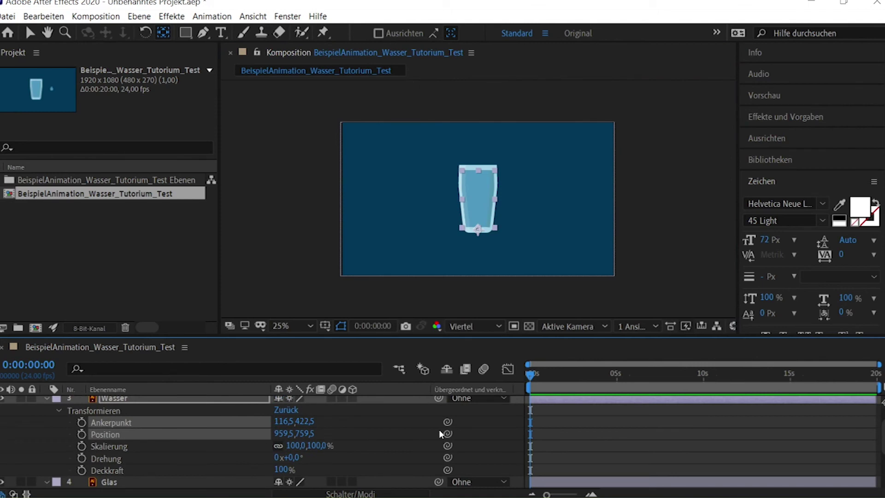
{"action": "mouse_move", "coordinate": [447, 434]}
{"action": "left_mouse_down"}
{"action": "mouse_move", "coordinate": [193, 483]}
{"action": "mouse_move", "coordinate": [148, 456]}
{"action": "left_mouse_up"}
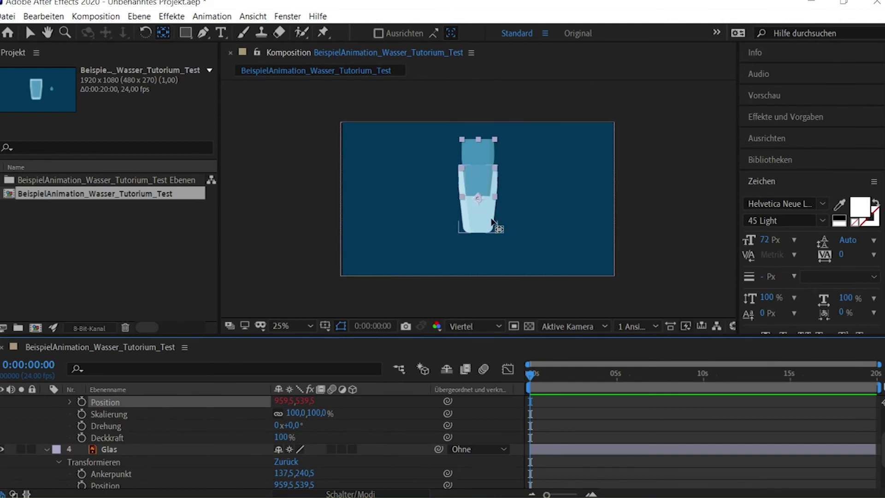
{"action": "scroll", "coordinate": [232, 452], "scroll_direction": "up", "scroll_amount": 2}
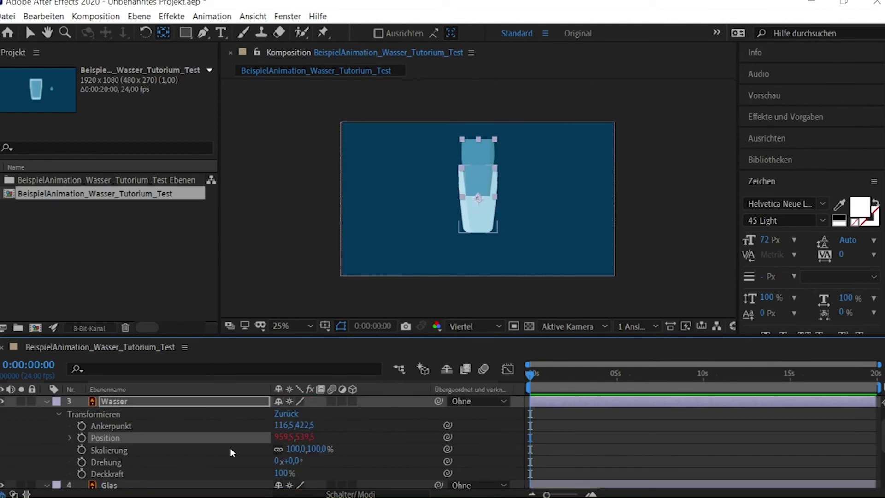
{"action": "left_click_drag", "start_coordinate": [448, 437], "coordinate": [142, 492]}
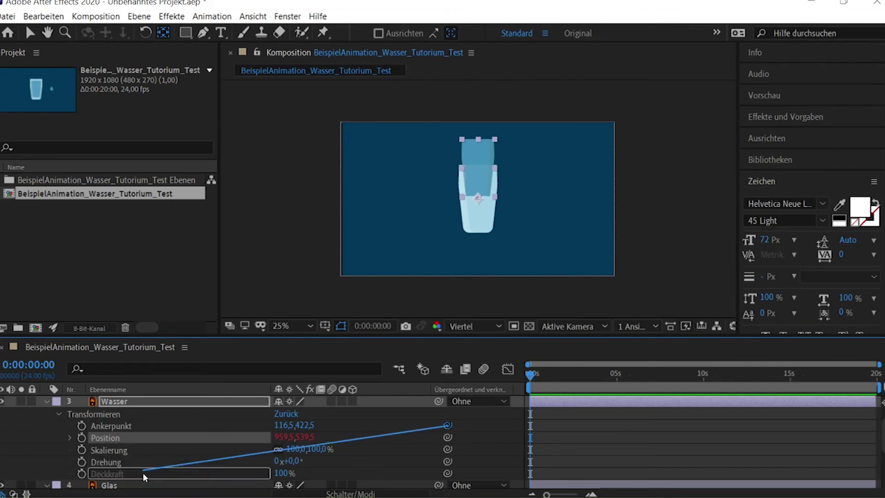
{"action": "left_click_drag", "start_coordinate": [142, 492], "coordinate": [126, 447]}
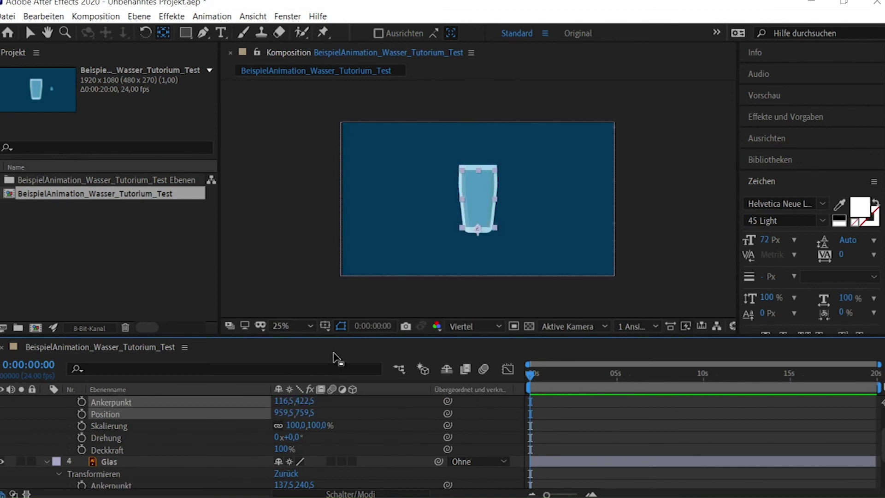
{"action": "key", "text": "ctrl+z"}
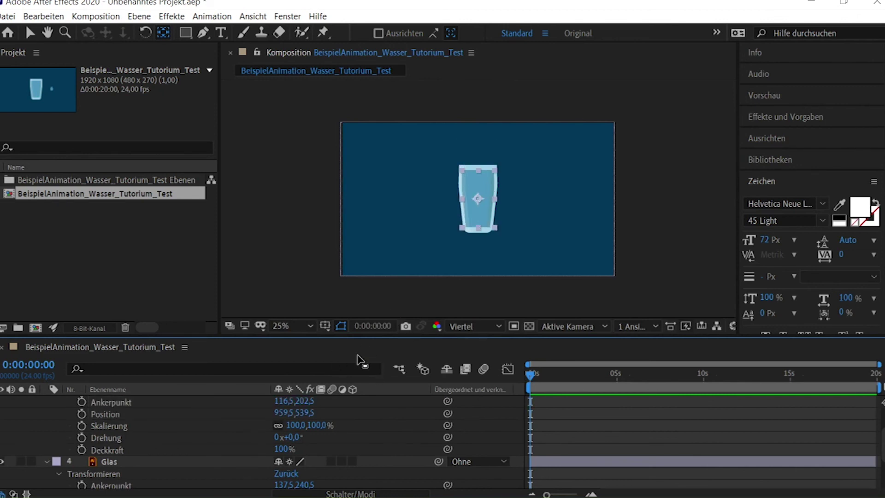
- Collapse the Wasser and Glas properties and parent Glas Overlay to the Glas layer
{"action": "scroll", "coordinate": [26, 439], "scroll_direction": "up", "scroll_amount": 2}
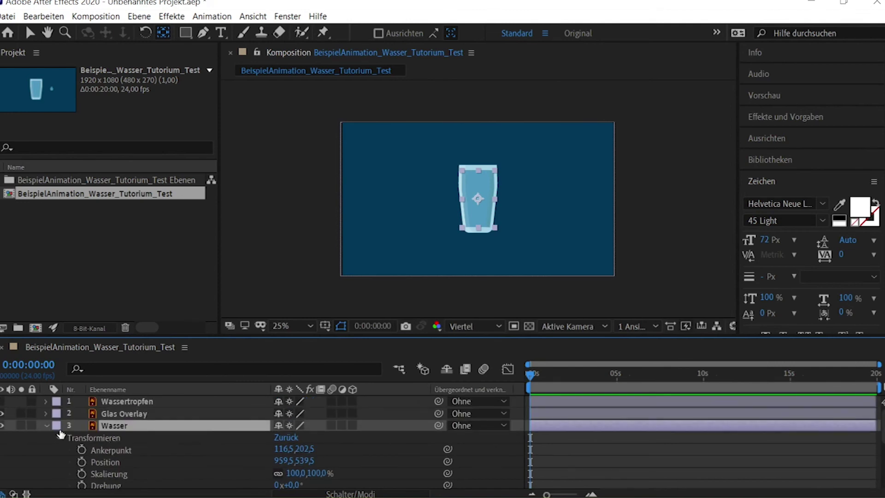
{"action": "left_click", "coordinate": [46, 426]}
{"action": "left_click", "coordinate": [47, 437]}
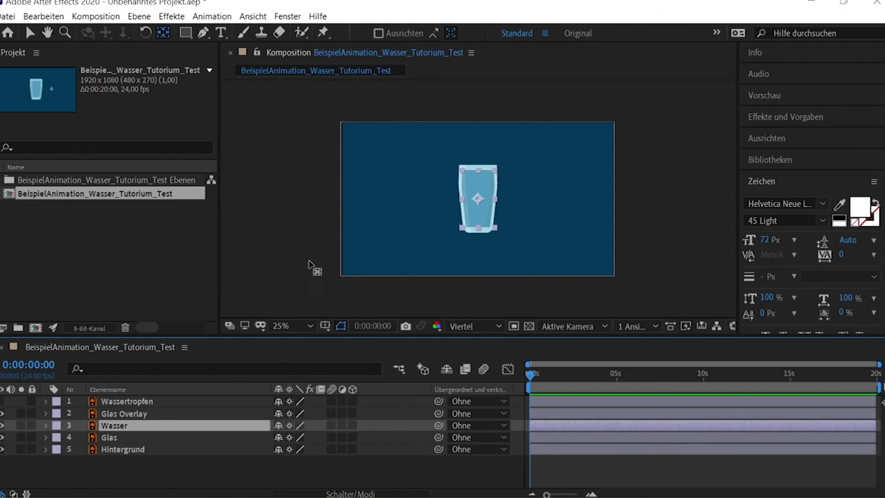
{"action": "left_click", "coordinate": [304, 274]}
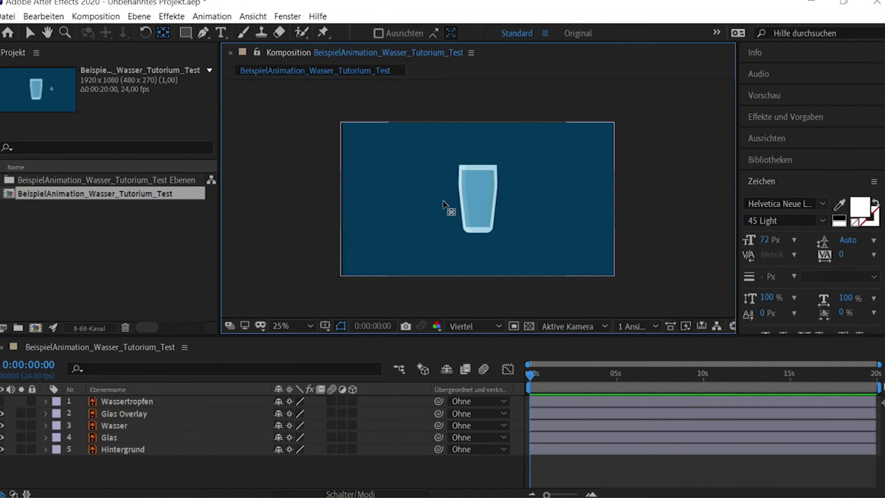
{"action": "left_click", "coordinate": [478, 199]}
- Return to the Selection tool and make the Wassertropfen water drop visible
{"action": "key", "text": "v"}
{"action": "left_click", "coordinate": [300, 213]}
{"action": "left_click", "coordinate": [3, 401]}
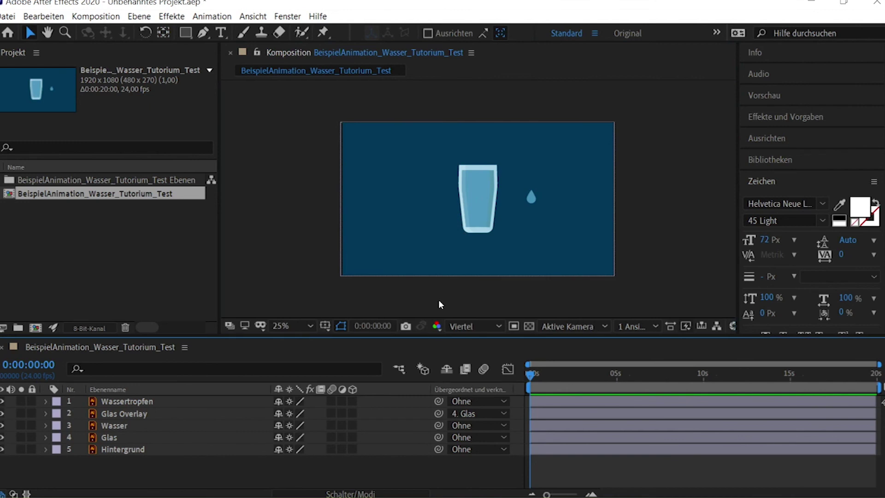
- Parent the Wasser layer to Glas and start saving the project under a new name
{"action": "left_click", "coordinate": [405, 424]}
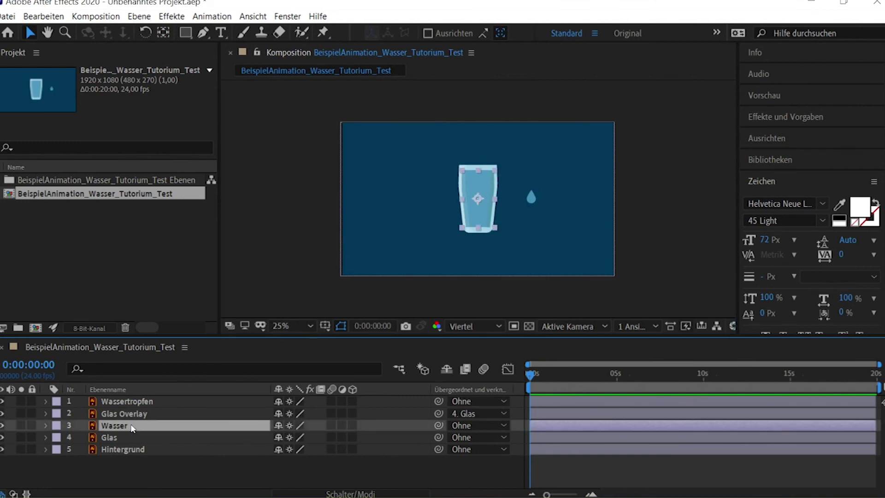
{"action": "left_click_drag", "start_coordinate": [439, 425], "coordinate": [119, 440]}
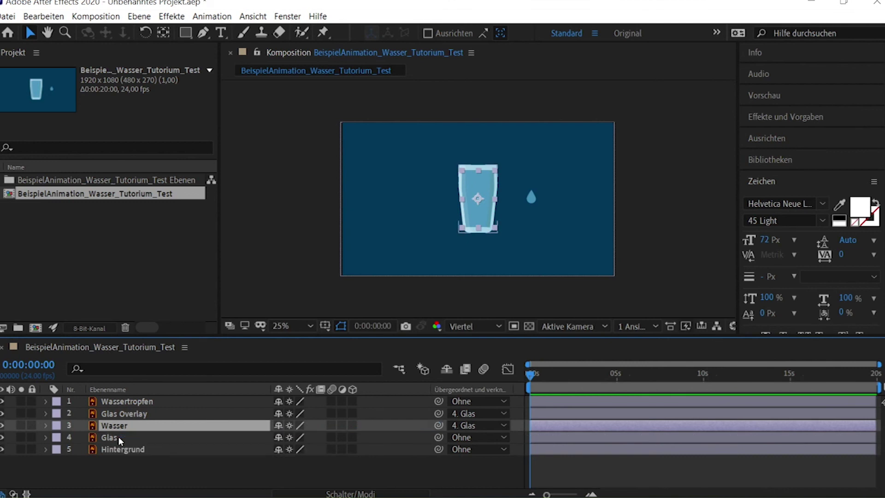
{"action": "left_click", "coordinate": [289, 192]}
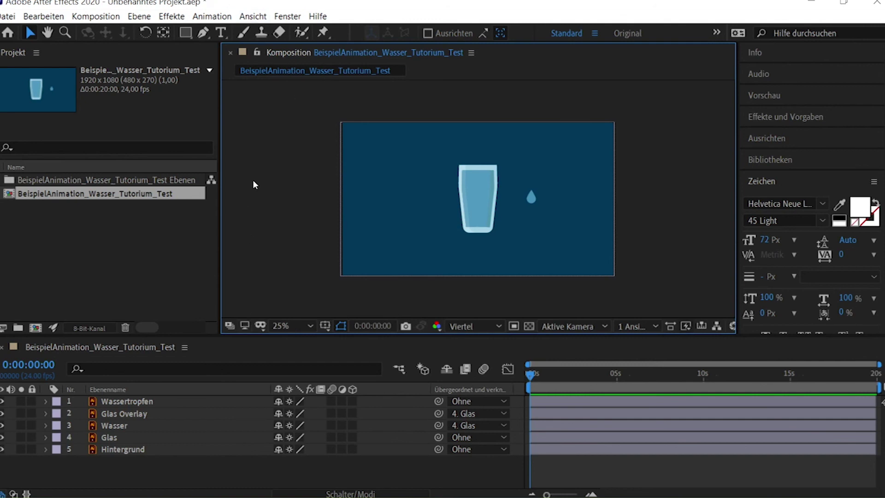
{"action": "key", "text": "ctrl+s"}
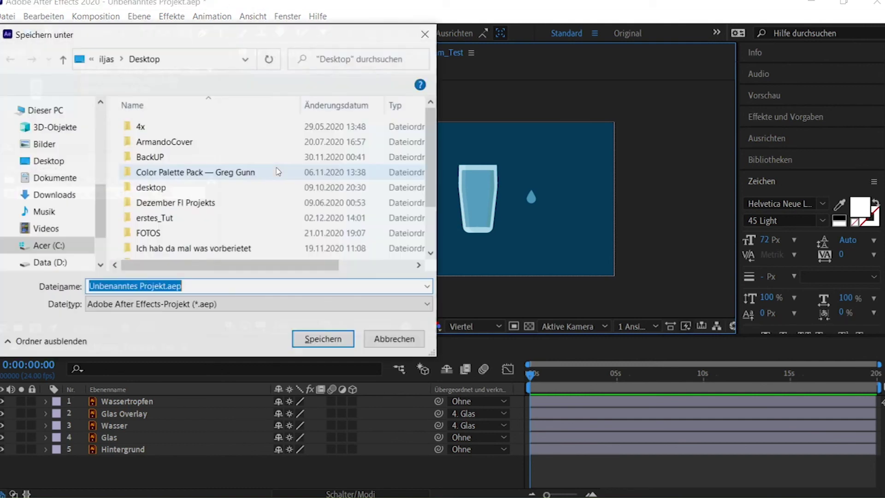
- Choose the Desktop folder and save the project as TestAnimation.aep
{"action": "scroll", "coordinate": [60, 224], "scroll_direction": "up", "scroll_amount": 1}
{"action": "scroll", "coordinate": [60, 224], "scroll_direction": "up", "scroll_amount": 2}
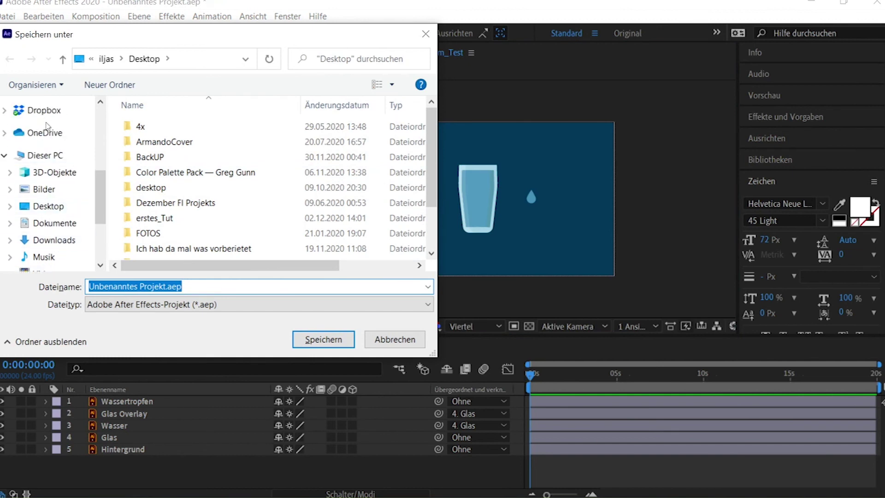
{"action": "scroll", "coordinate": [64, 229], "scroll_direction": "down", "scroll_amount": 4}
{"action": "left_click", "coordinate": [48, 161]}
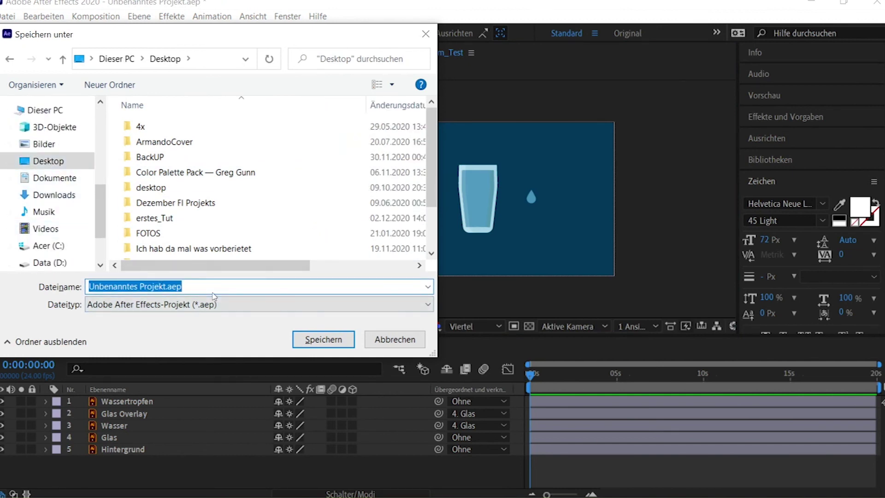
{"action": "type", "text": "TestAnimation"}
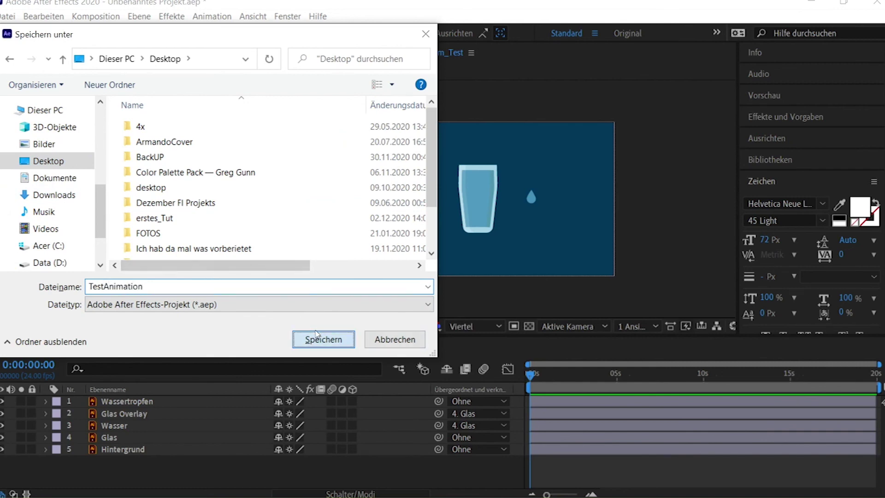
{"action": "left_click", "coordinate": [316, 336]}
{"action": "left_click", "coordinate": [8, 16]}
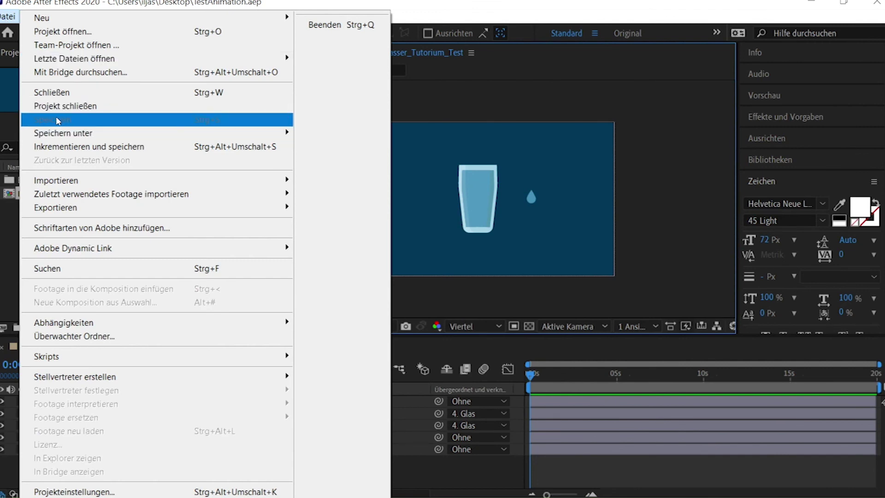
- Dismiss the Datei menu without running any command
{"action": "left_click", "coordinate": [494, 3]}
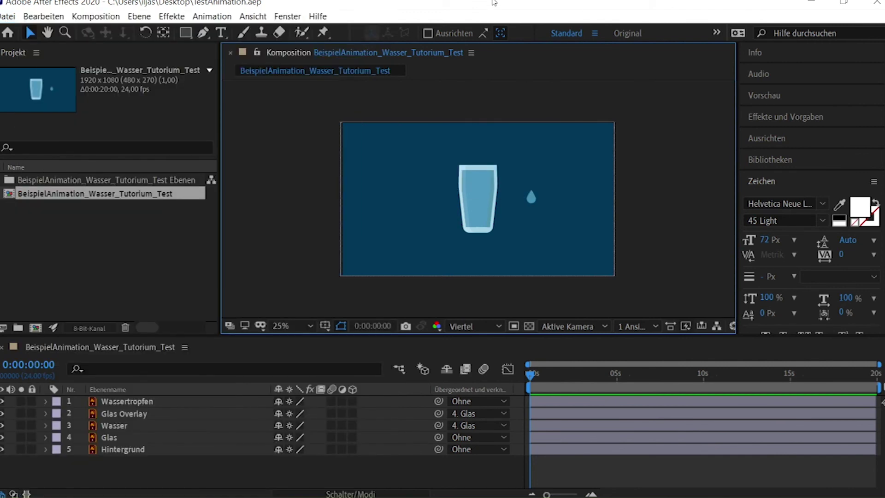